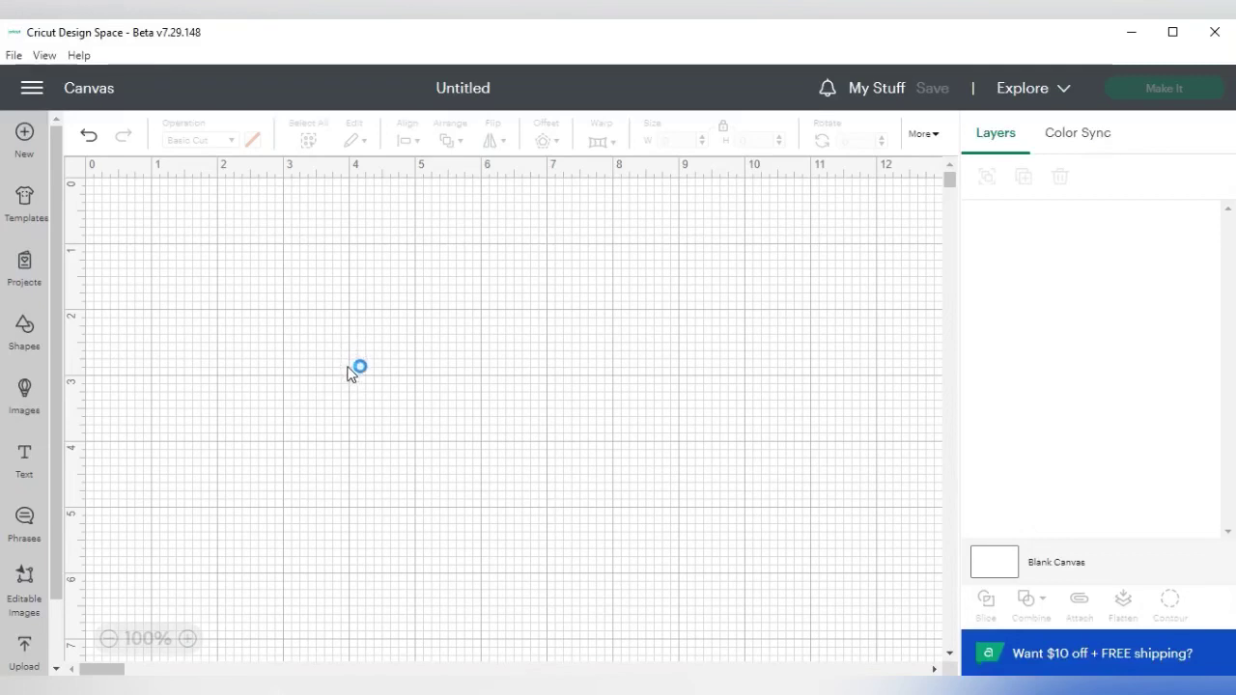
# Browse the full list of uploaded images and add the school portrait of the smiling boy in a dark suit to the canvas
pyautogui.click(26, 653)
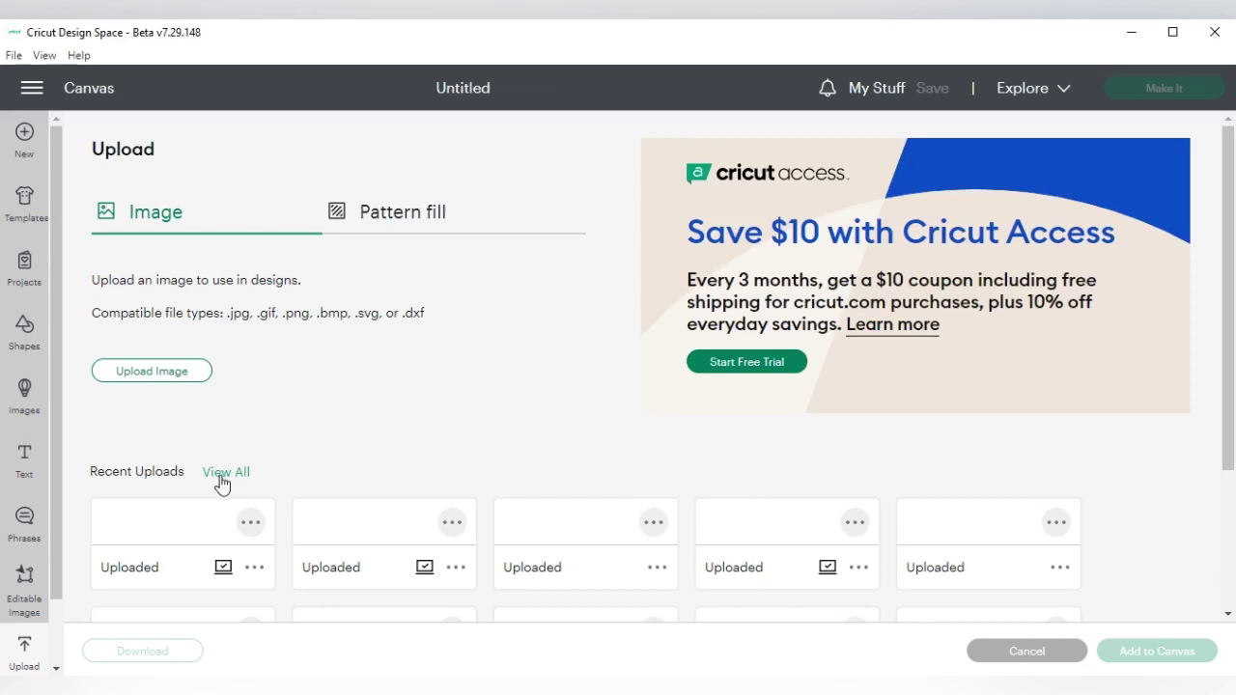
pyautogui.click(220, 475)
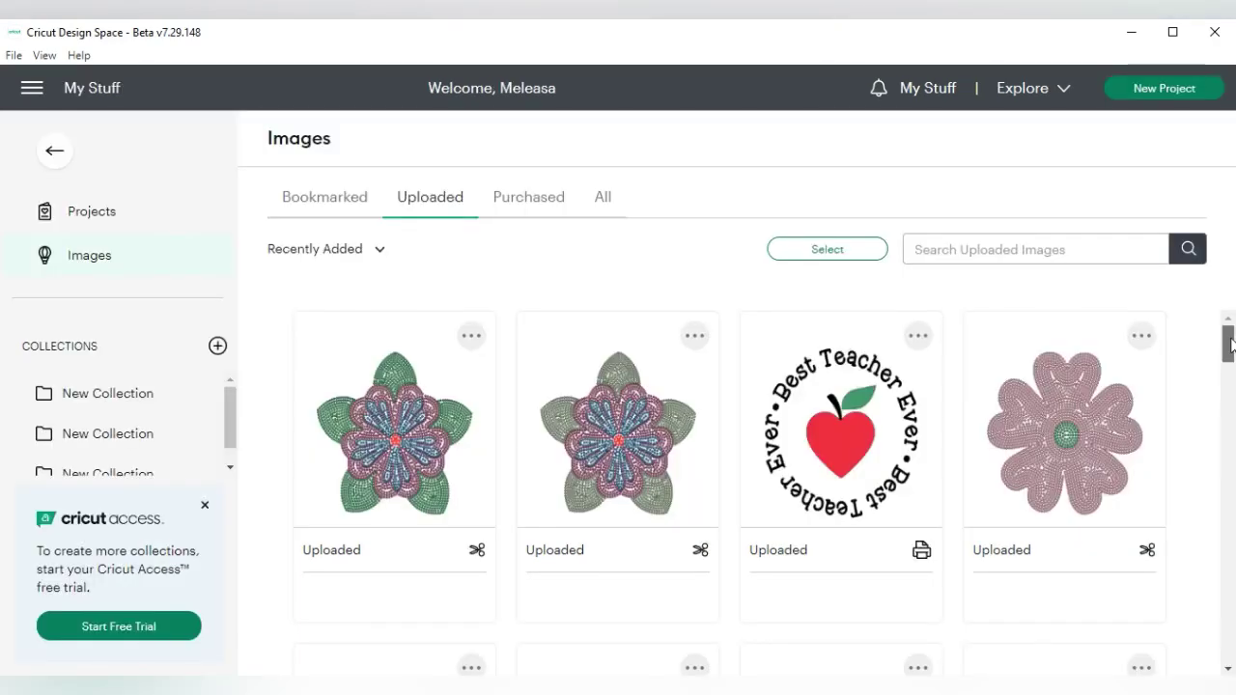
pyautogui.moveTo(1233, 367); pyautogui.dragTo(1231, 560)
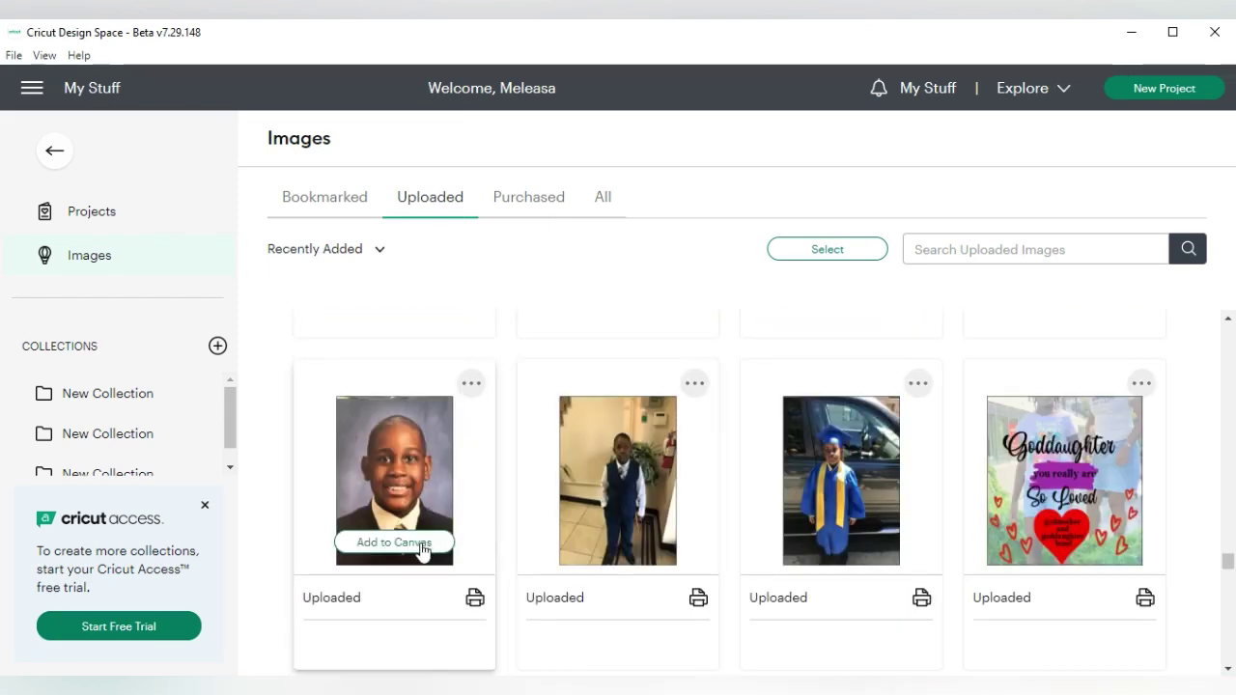
pyautogui.click(421, 544)
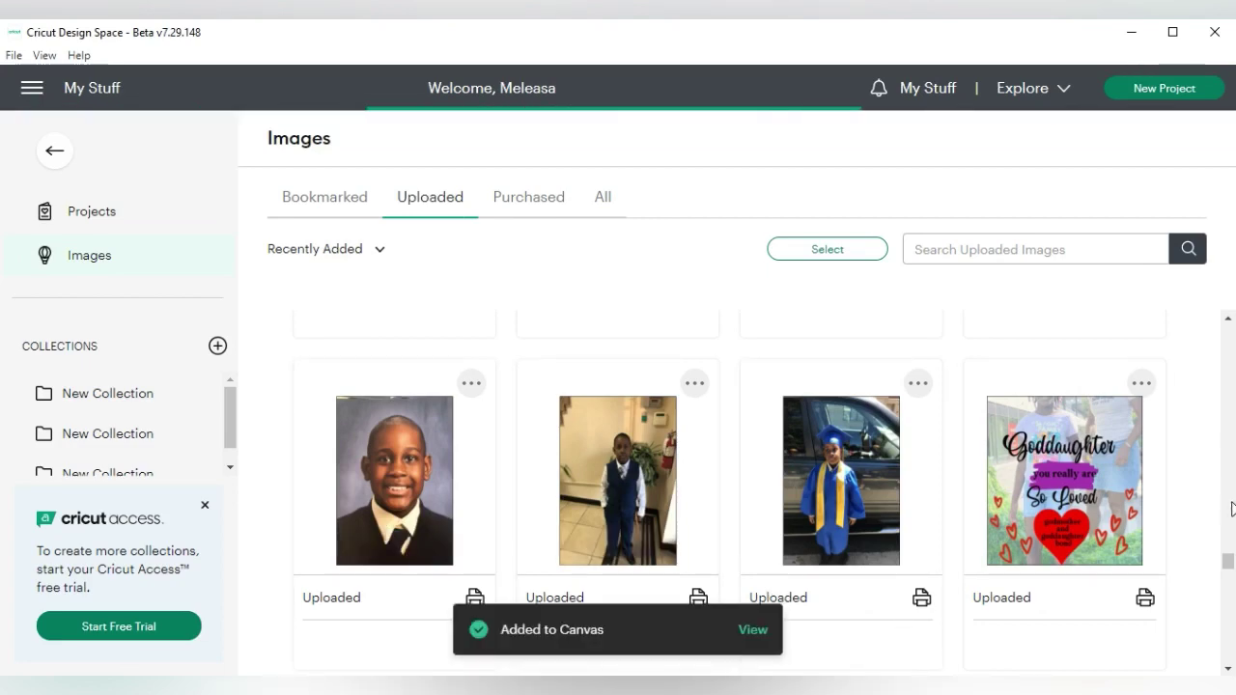
# Add the other boy's school portrait and the teal-wall photo of the woman in a floral dress, and return to the canvas
pyautogui.moveTo(1230, 566); pyautogui.dragTo(1232, 589)
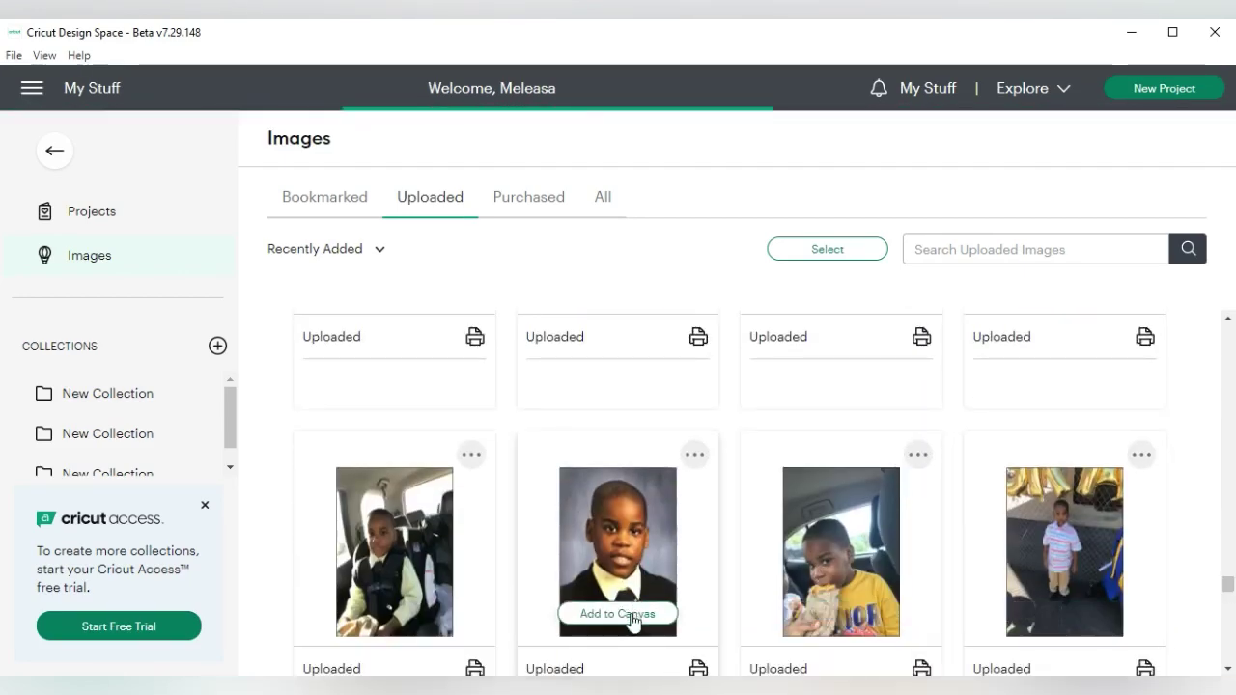
pyautogui.click(633, 608)
pyautogui.moveTo(1096, 611)
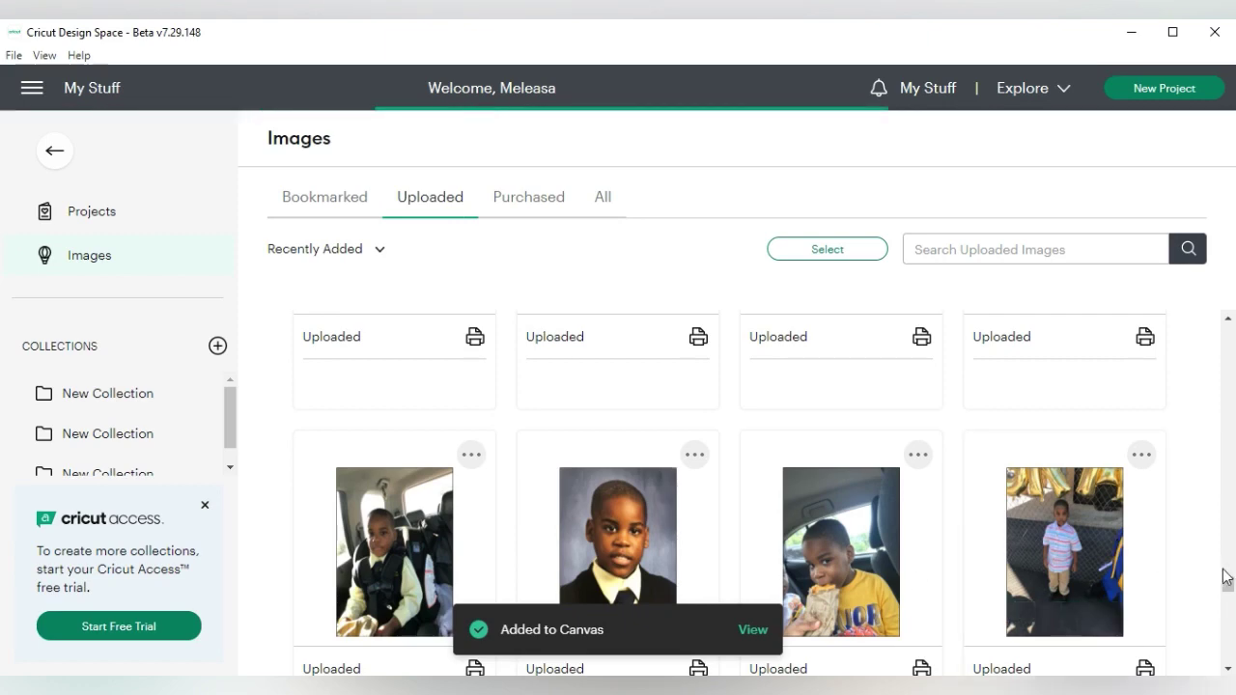
pyautogui.moveTo(1228, 582); pyautogui.dragTo(1227, 337)
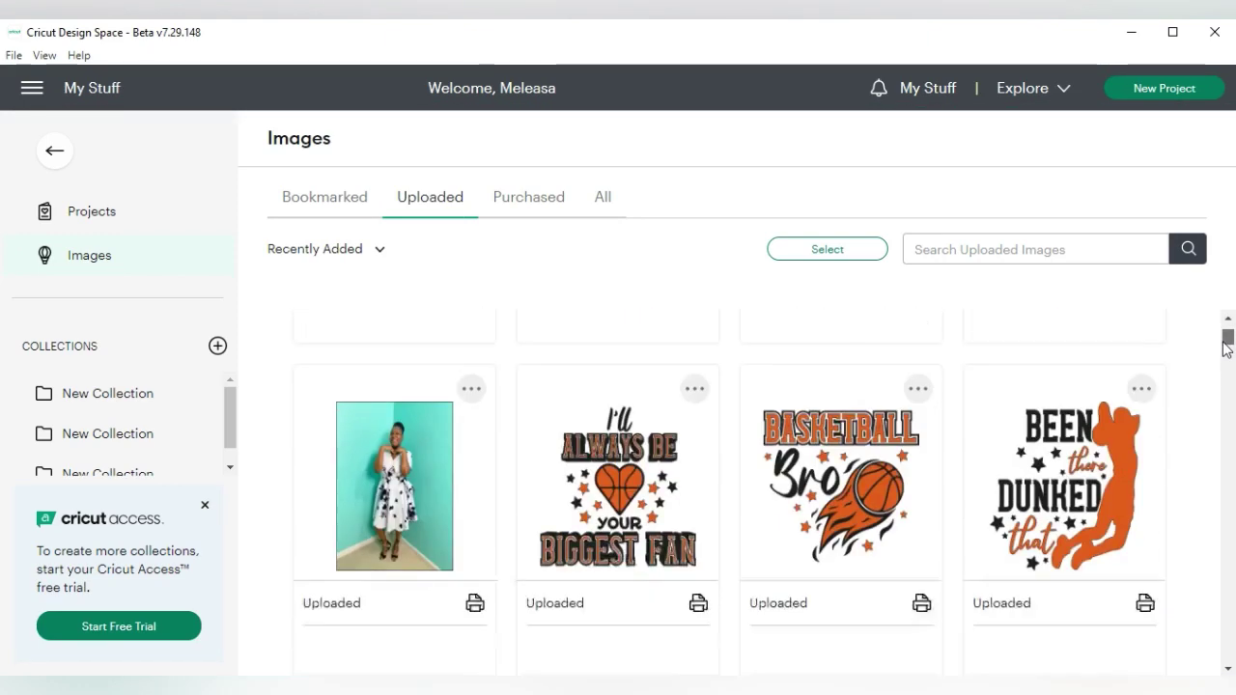
pyautogui.click(422, 488)
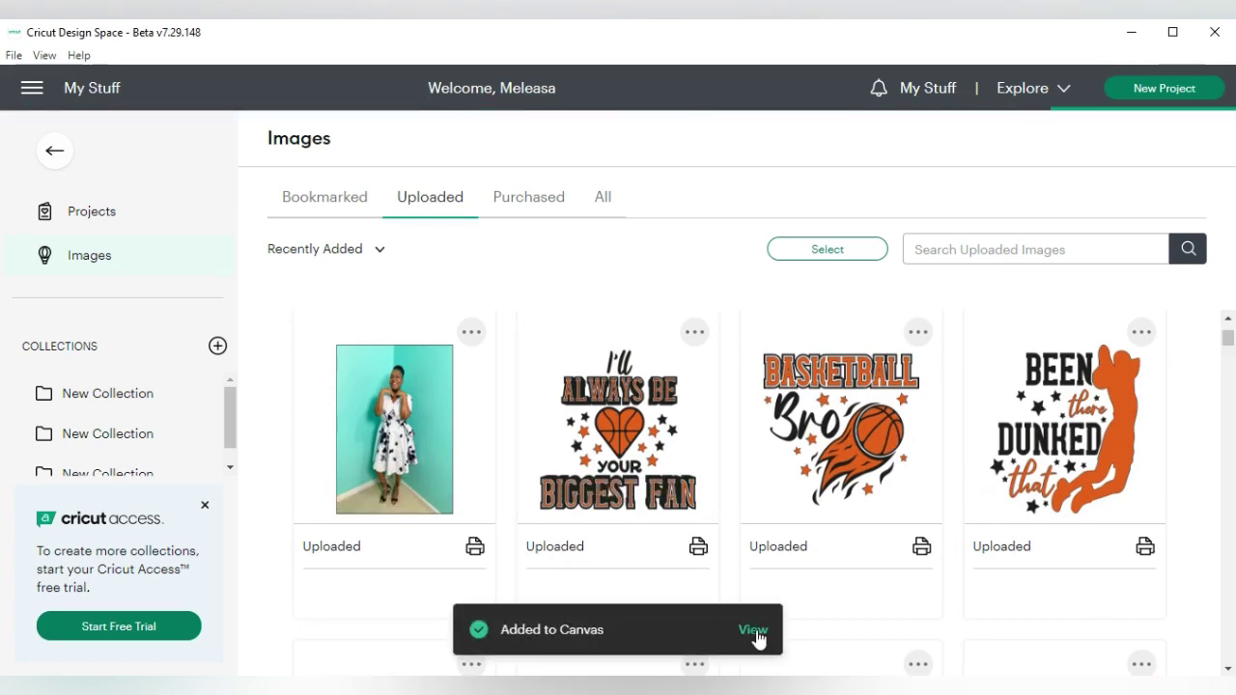
pyautogui.click(753, 632)
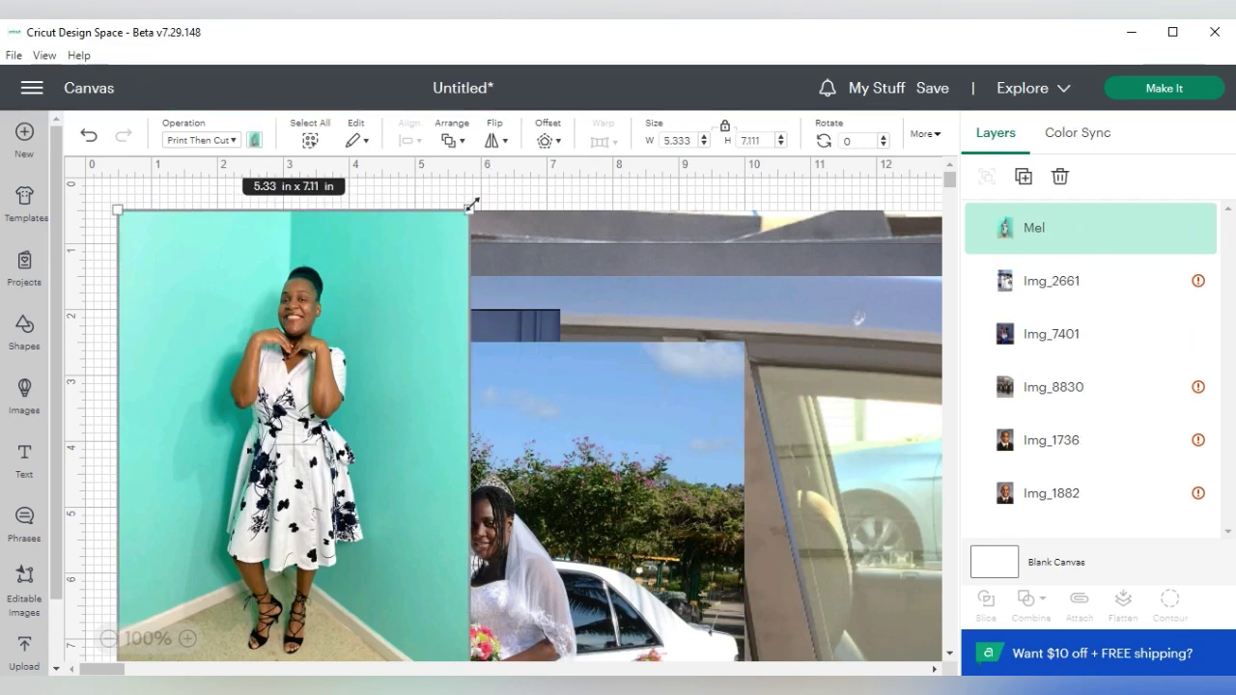
# Shrink the teal-wall photo to about 2.5 × 3.33 in and scale down the Img_7401 group photo
pyautogui.moveTo(471, 206); pyautogui.dragTo(279, 458)
pyautogui.press('Tab')
pyautogui.press('Tab')
pyautogui.press('Tab')
pyautogui.press('Tab')
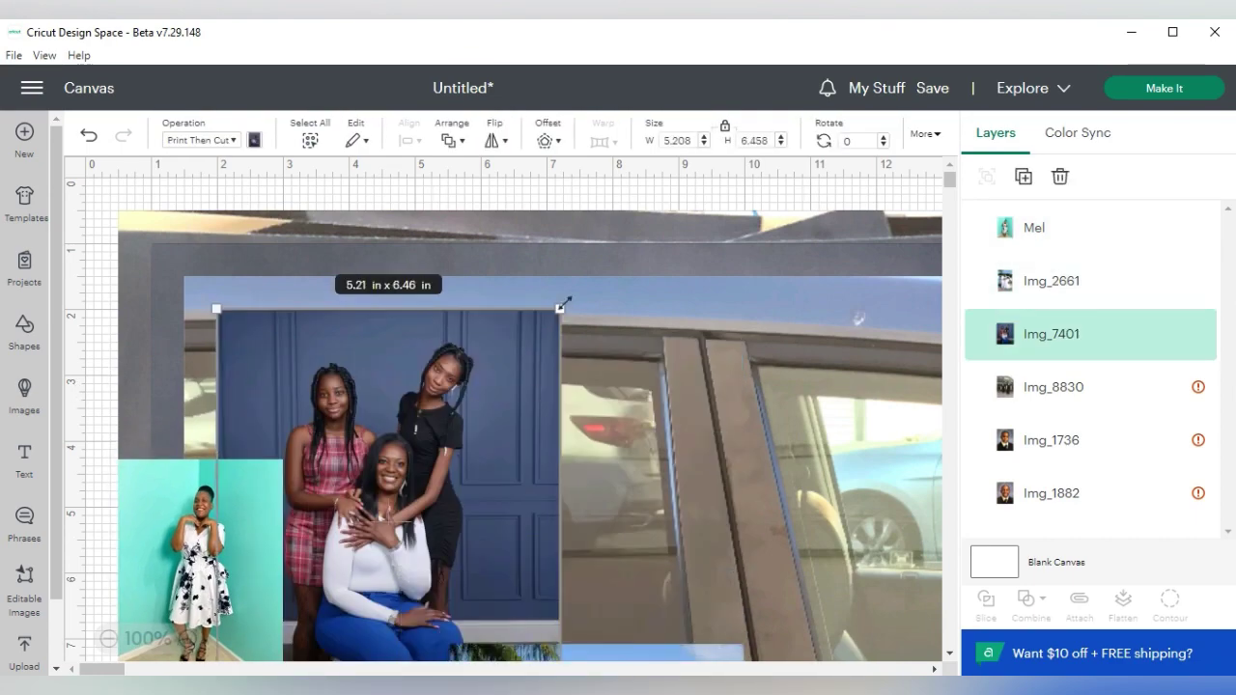
pyautogui.press('Tab')
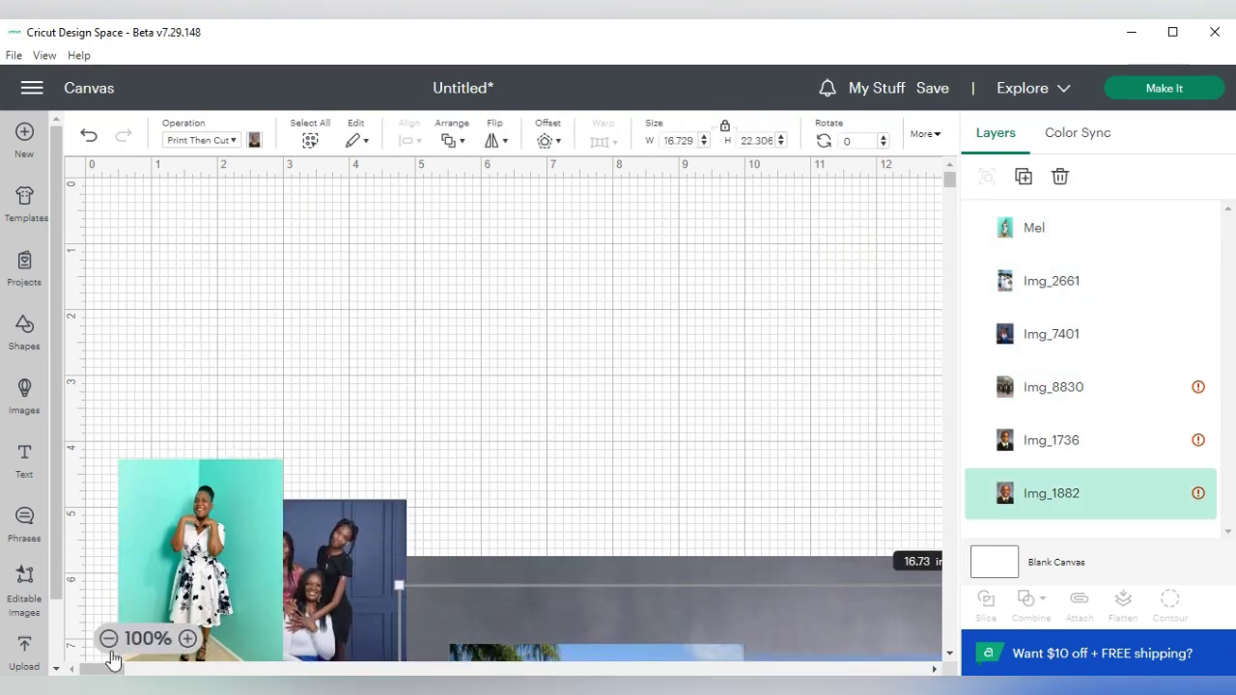
# Scale down the wedding photo to about 4.47 × 6.74 in and the car photo, and separate them from the large portraits
pyautogui.click(108, 638)
pyautogui.click(108, 638)
pyautogui.click(108, 639)
pyautogui.click(368, 428)
pyautogui.moveTo(165, 281); pyautogui.dragTo(358, 537)
pyautogui.moveTo(399, 593); pyautogui.dragTo(618, 389)
pyautogui.moveTo(287, 454); pyautogui.dragTo(432, 460)
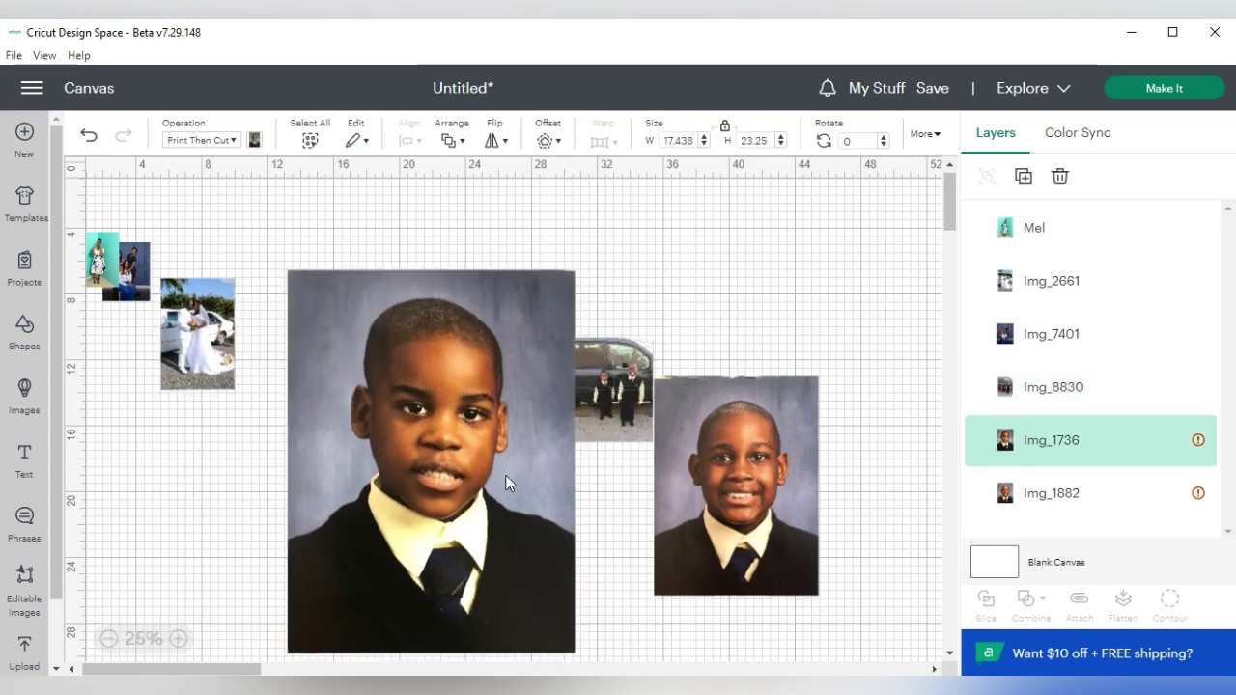
# Scale down portraits Img_1736 and Img_1882, the latter to about 5.6 × 7.47 in, and place them either side of the car photo
pyautogui.moveTo(290, 268); pyautogui.dragTo(414, 436)
pyautogui.click(736, 486)
pyautogui.moveTo(653, 375); pyautogui.dragTo(726, 473)
pyautogui.click(413, 436)
pyautogui.moveTo(413, 436); pyautogui.dragTo(456, 492)
pyautogui.moveTo(515, 574); pyautogui.dragTo(380, 328)
pyautogui.moveTo(613, 390); pyautogui.dragTo(491, 275)
pyautogui.moveTo(773, 534); pyautogui.dragTo(631, 297)
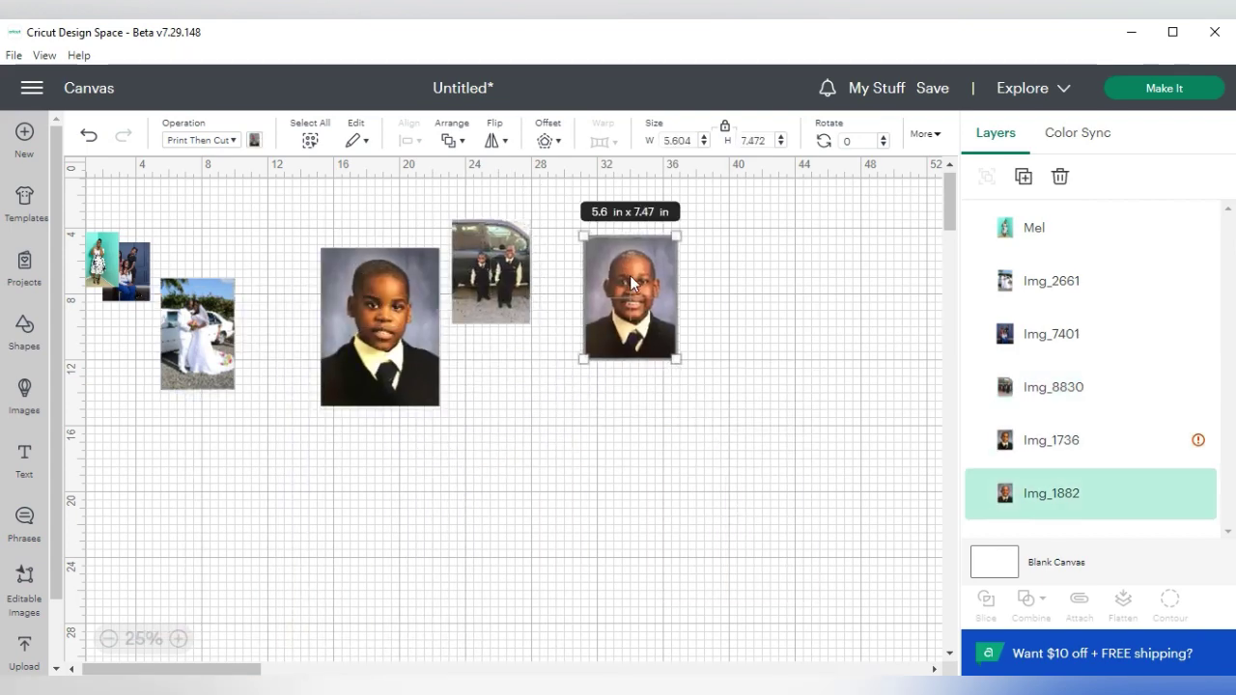
# Enlarge Img_7401 to about 6.38 × 7.91 in, shrink Img_1736 to about 6.03 × 8.05 in, and space the photos apart
pyautogui.moveTo(94, 257); pyautogui.dragTo(480, 486)
pyautogui.moveTo(148, 299); pyautogui.dragTo(358, 570)
pyautogui.click(380, 319)
pyautogui.moveTo(321, 248); pyautogui.dragTo(340, 273)
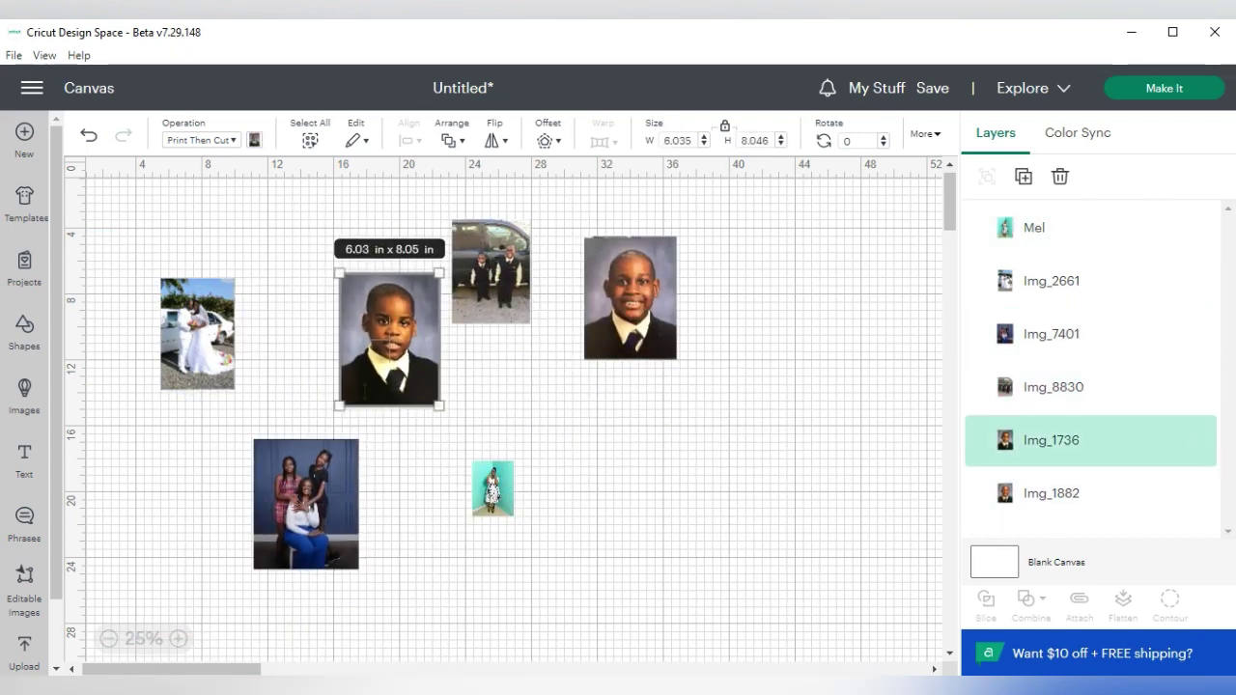
pyautogui.moveTo(491, 271); pyautogui.dragTo(501, 315)
pyautogui.moveTo(199, 348); pyautogui.dragTo(252, 312)
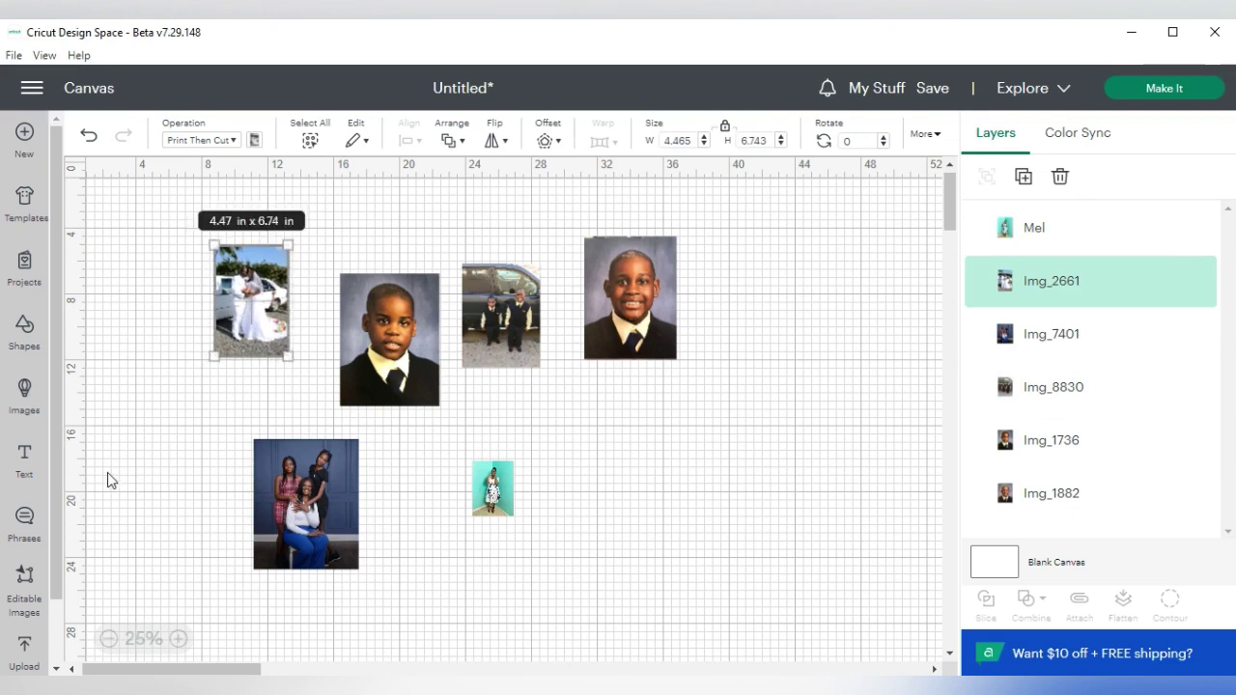
# Move the group photo beneath the car photo and place the teal-wall photo beside it, enlarged to about 5.47 × 7.3 in
pyautogui.click(178, 642)
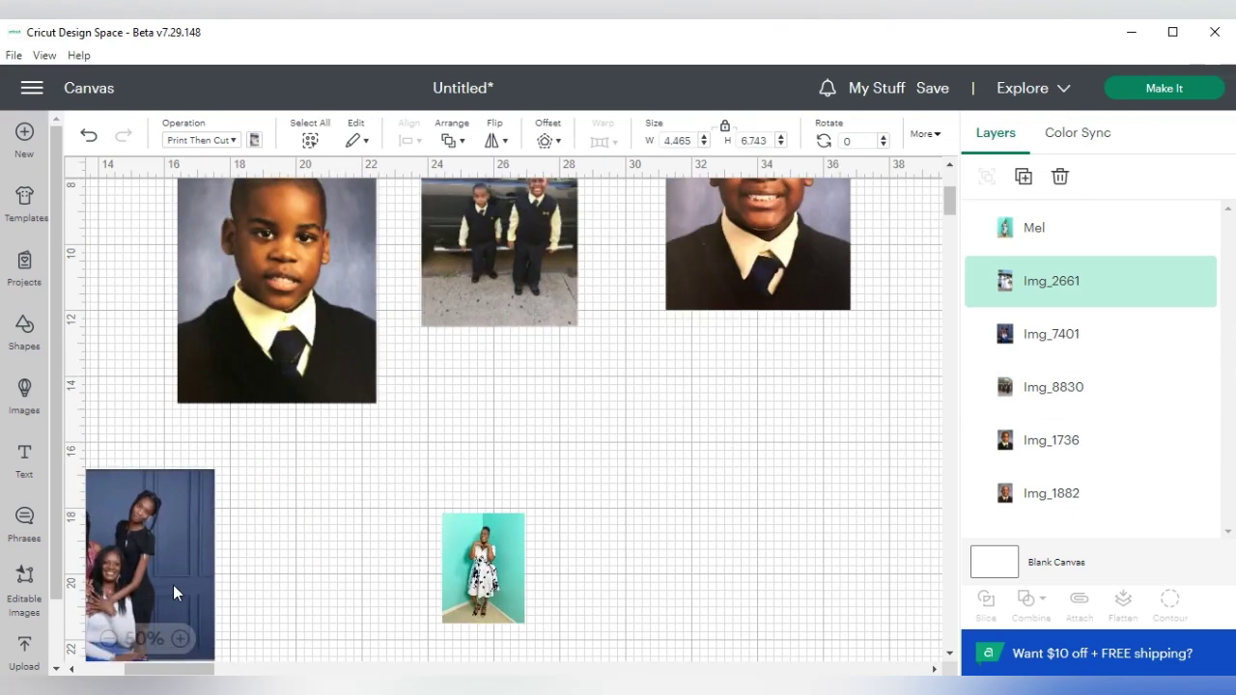
pyautogui.moveTo(173, 584); pyautogui.dragTo(671, 393)
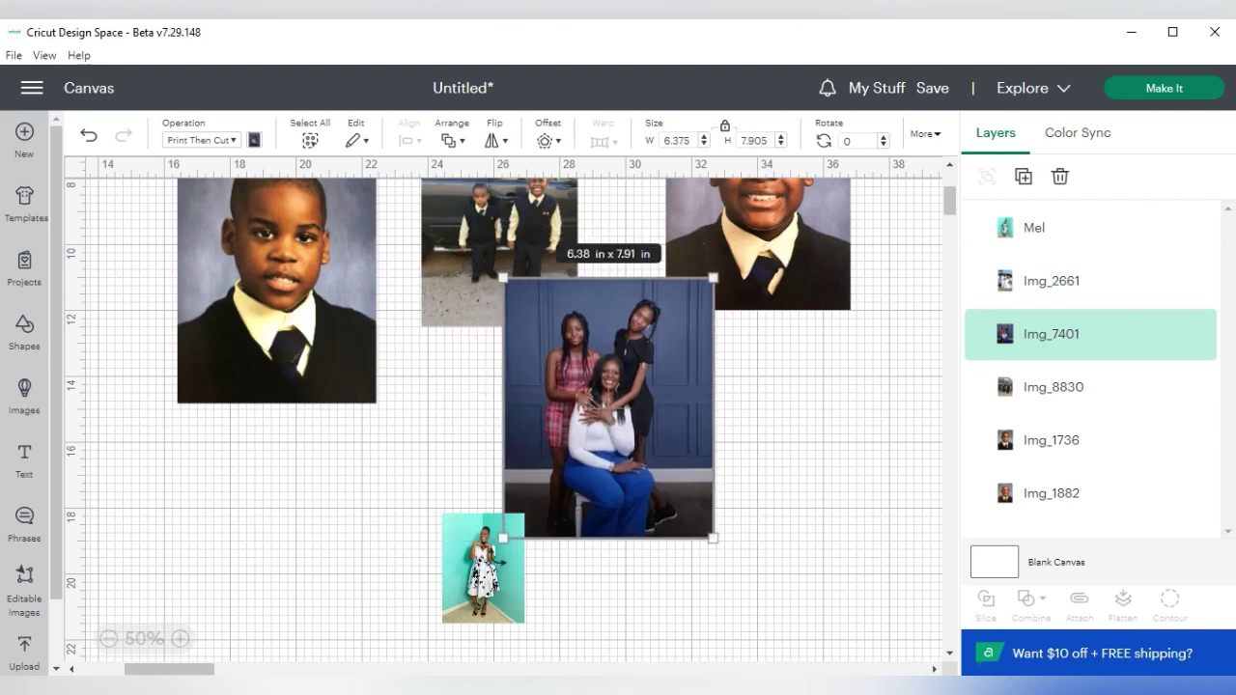
pyautogui.click(471, 618)
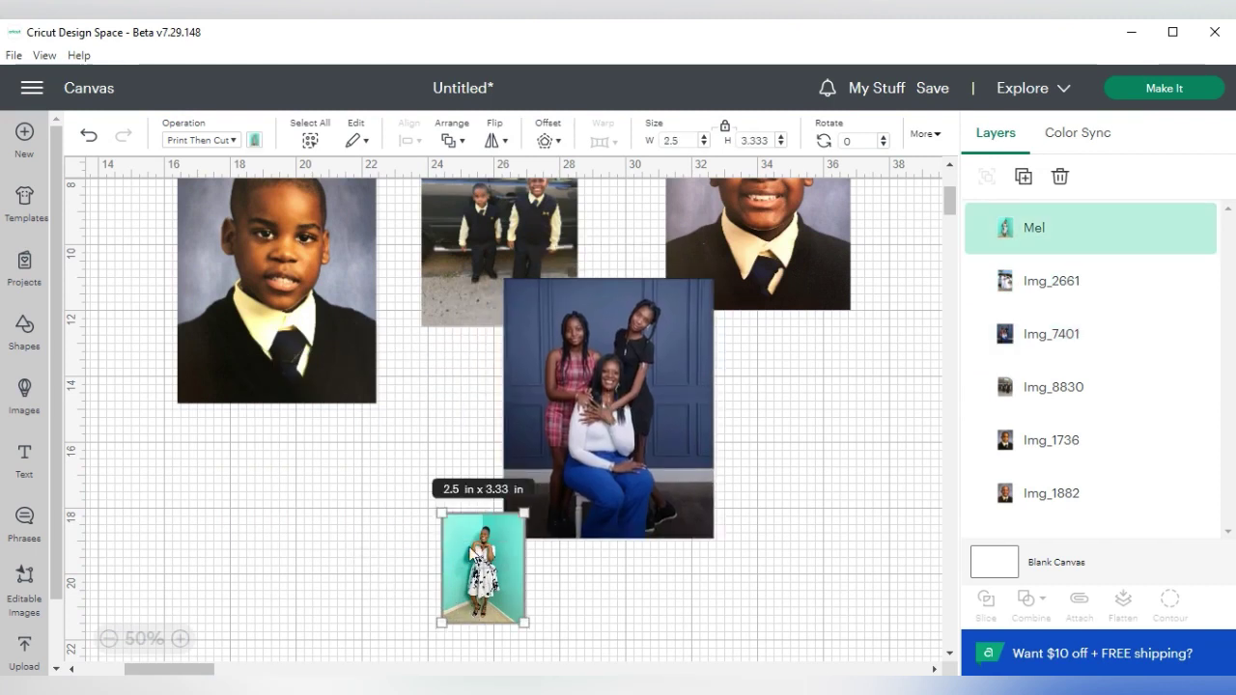
pyautogui.moveTo(435, 509); pyautogui.dragTo(831, 487)
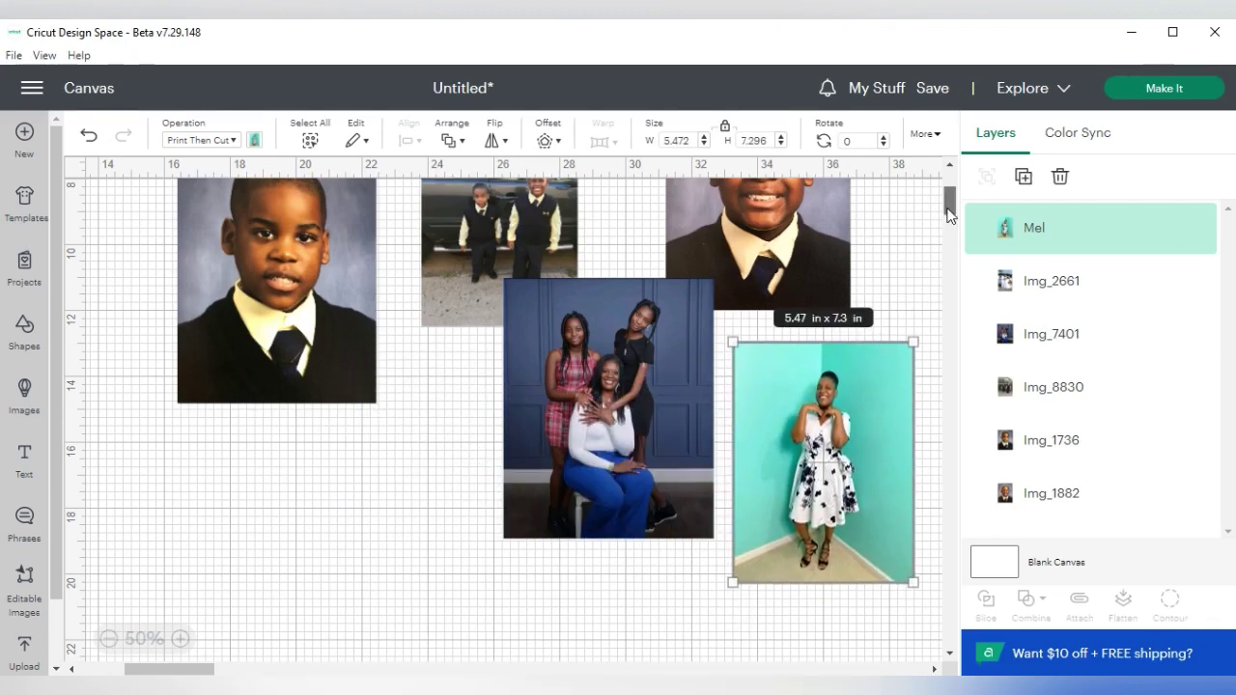
# Insert a square beside portrait Img_1736 and set its size to 3.1 × 3.1 in
pyautogui.moveTo(949, 214)
pyautogui.mouseDown()
pyautogui.moveTo(953, 193)
pyautogui.moveTo(951, 205)
pyautogui.mouseUp()
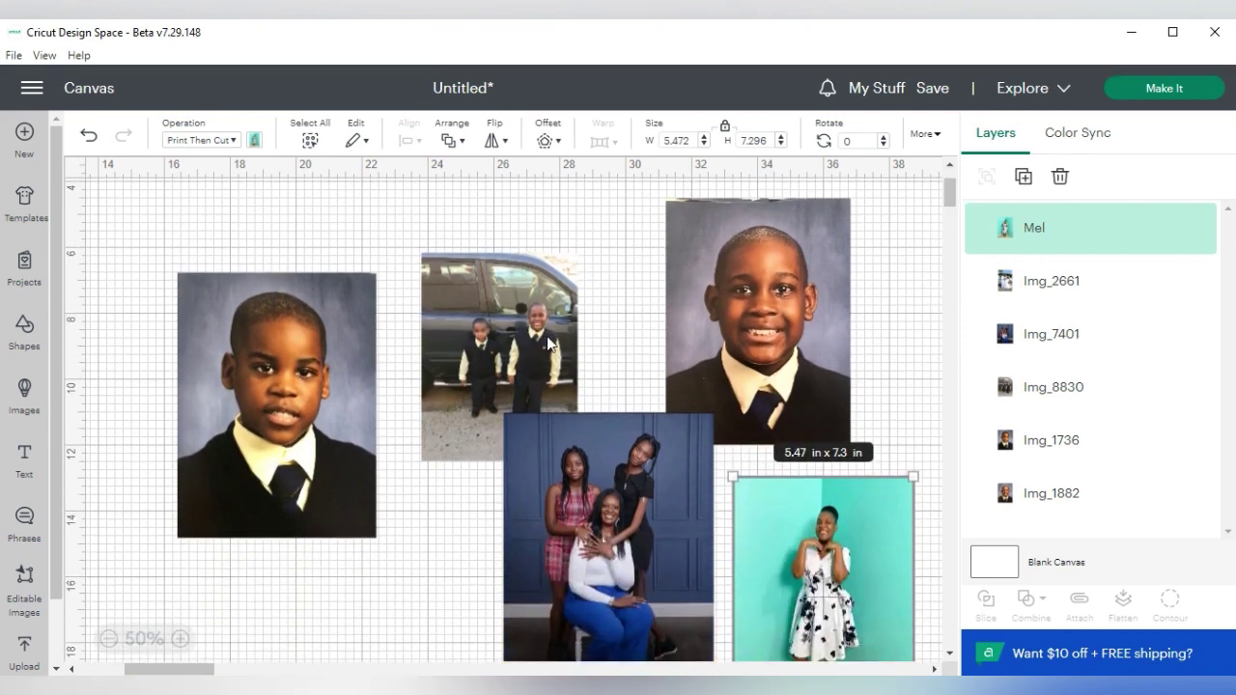
pyautogui.click(26, 340)
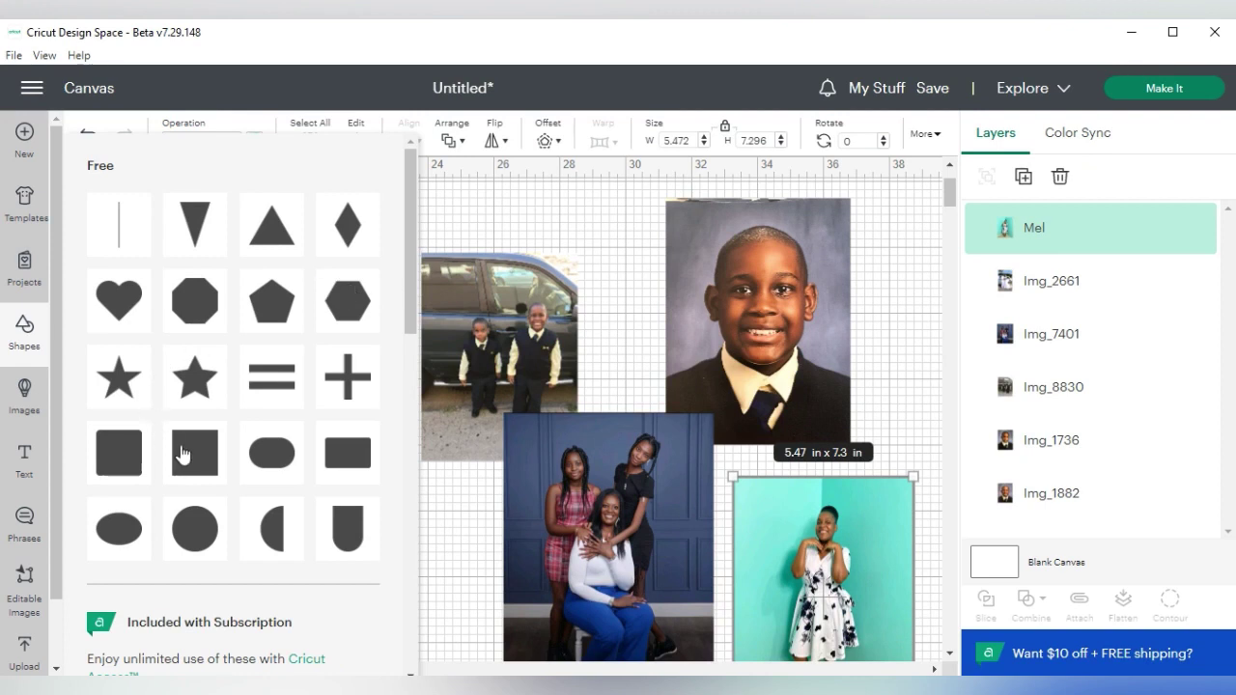
pyautogui.click(190, 459)
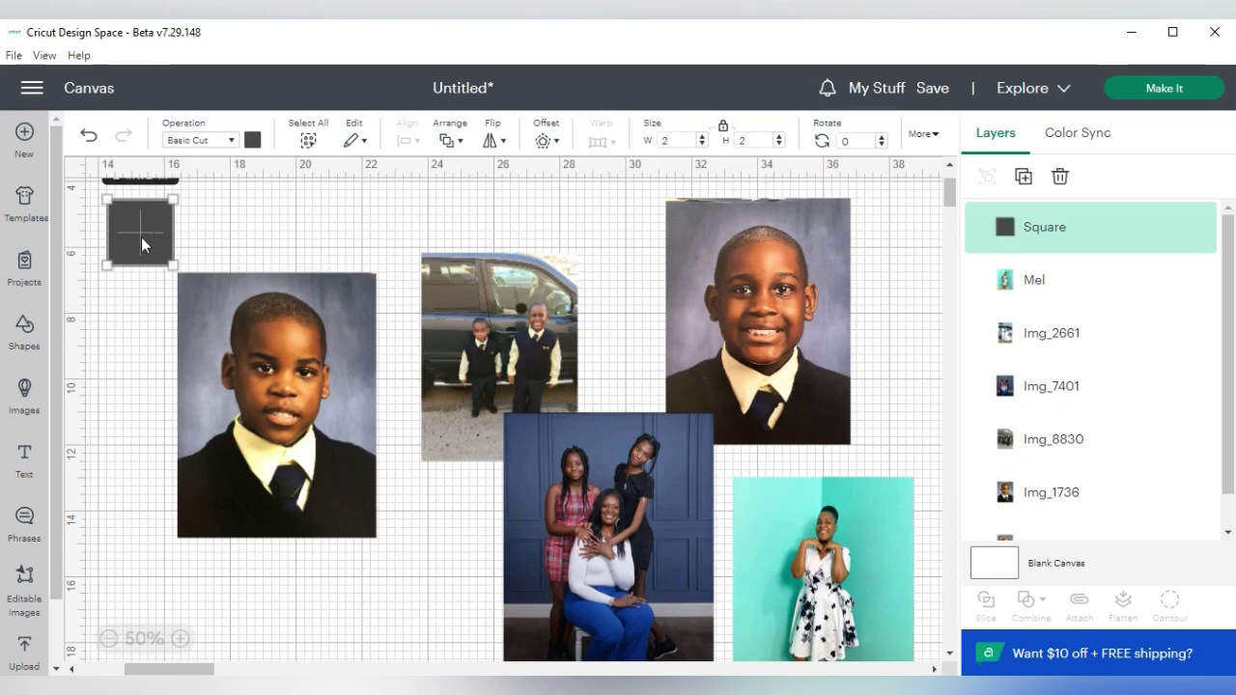
pyautogui.moveTo(141, 237); pyautogui.dragTo(141, 344)
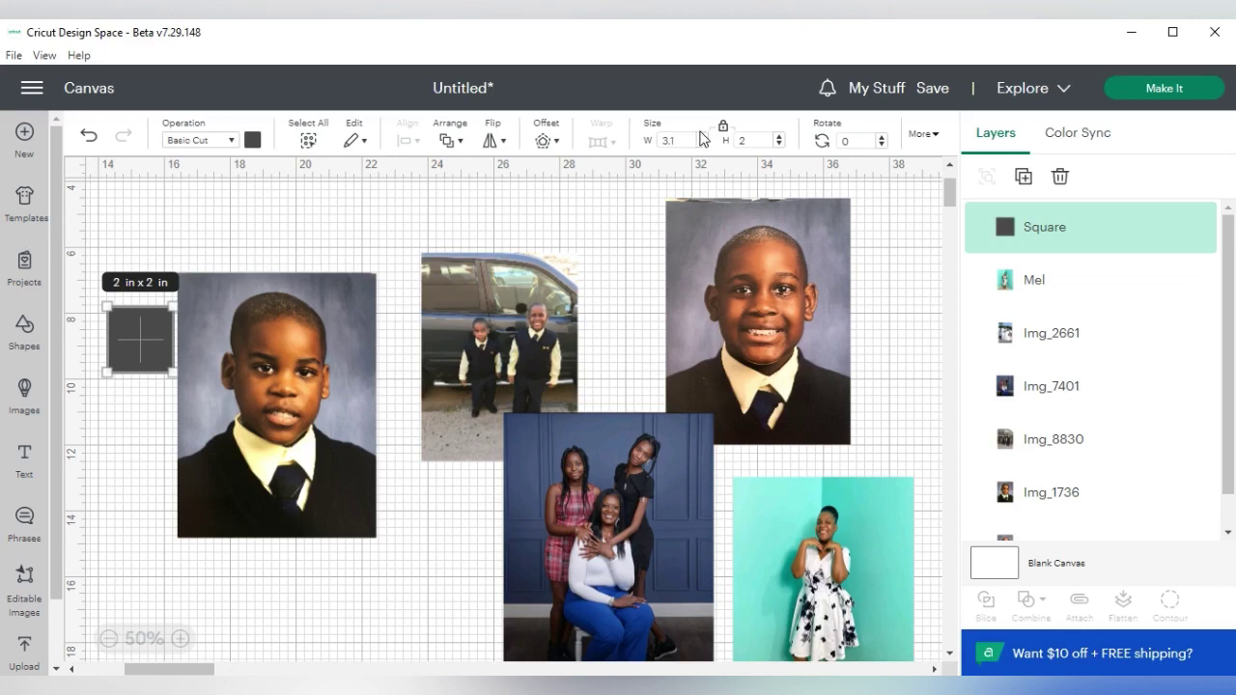
pyautogui.press('Return')
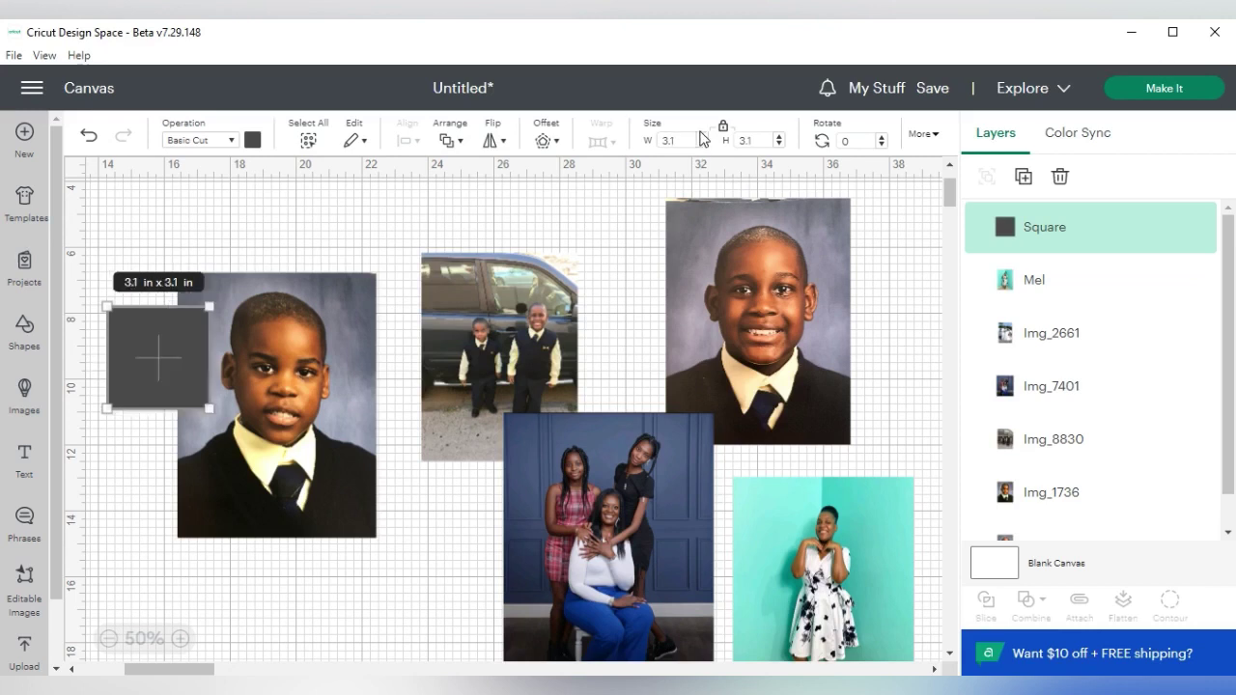
# Send portrait Img_1736 to the back and position the square over the boy's face
pyautogui.click(299, 371)
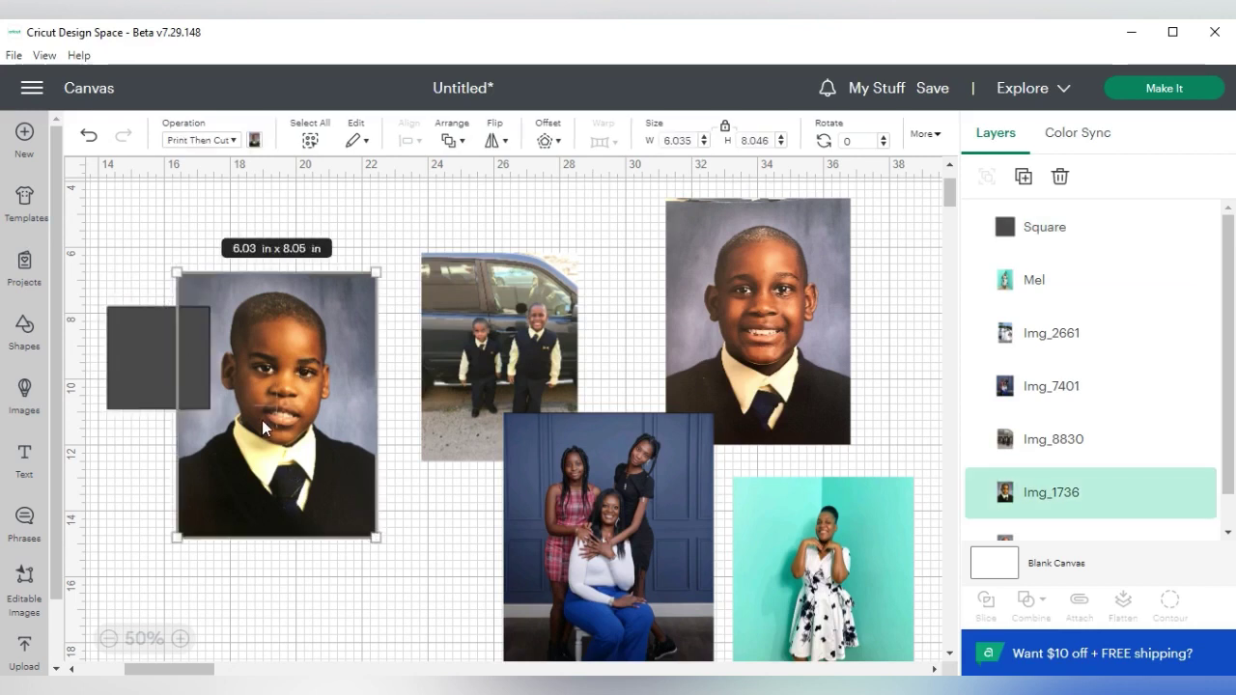
pyautogui.rightClick(316, 452)
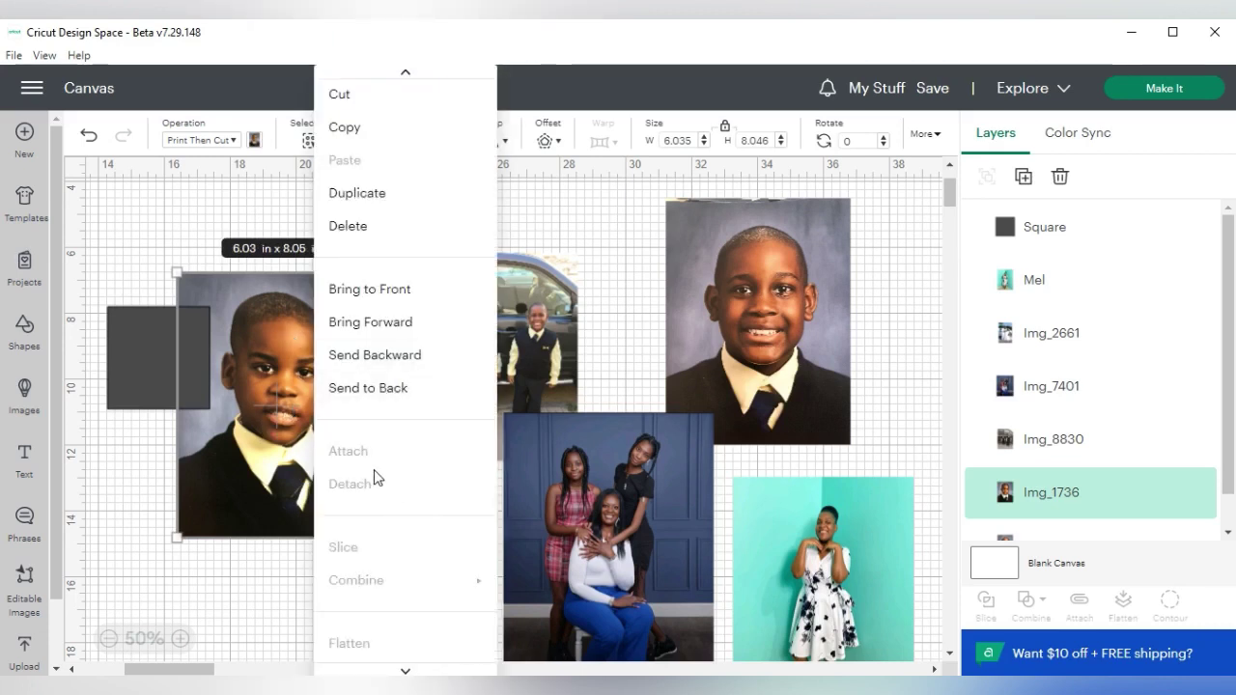
pyautogui.click(368, 387)
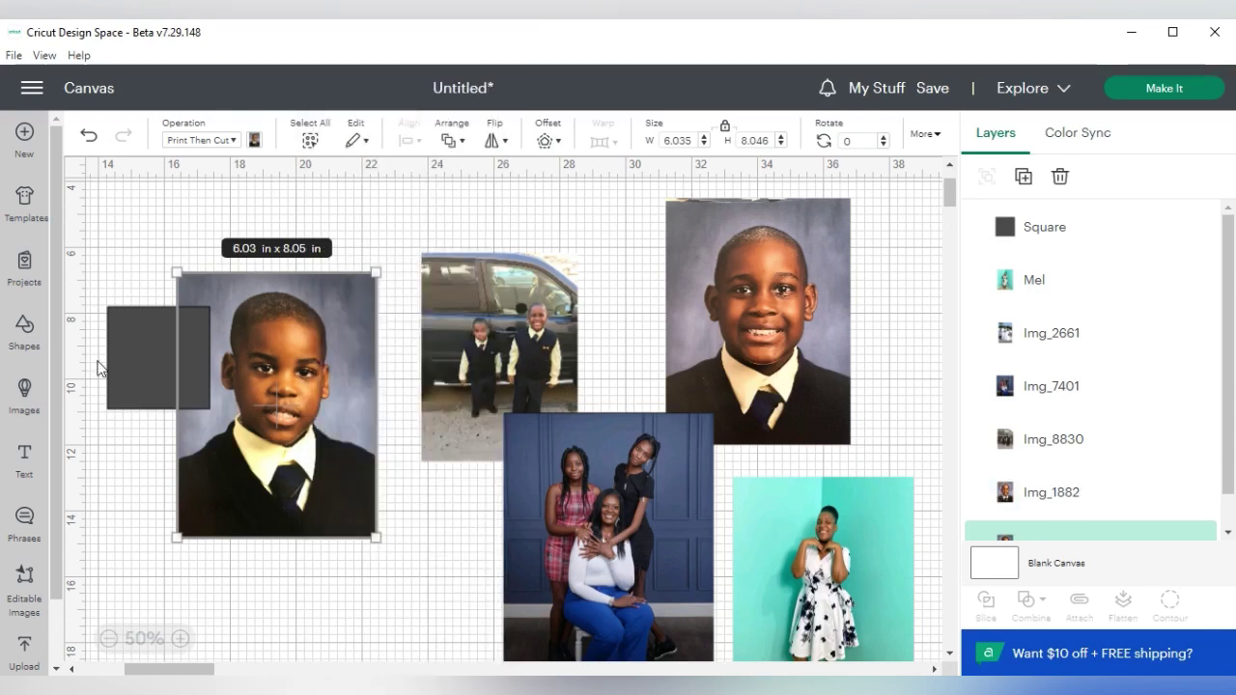
pyautogui.moveTo(125, 363); pyautogui.dragTo(245, 369)
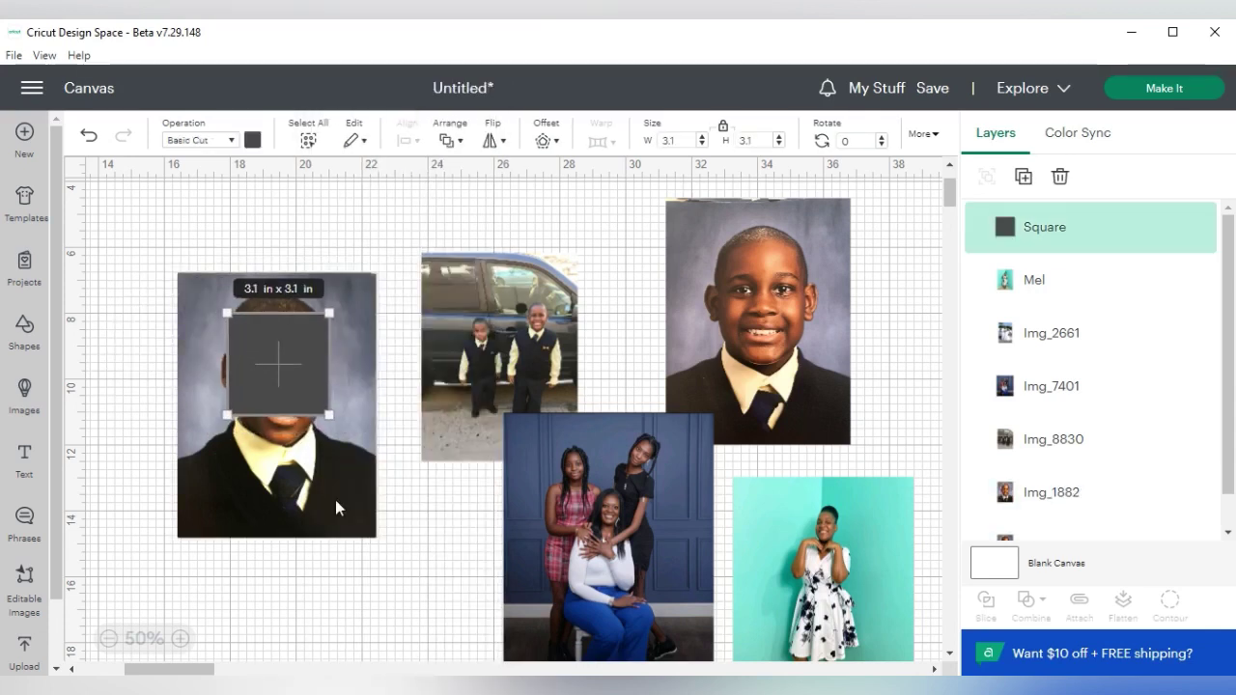
# Try fitting portrait Img_1736 behind the square by shrinking it to about 3.28 × 4.38 in and centering it there
pyautogui.click(335, 530)
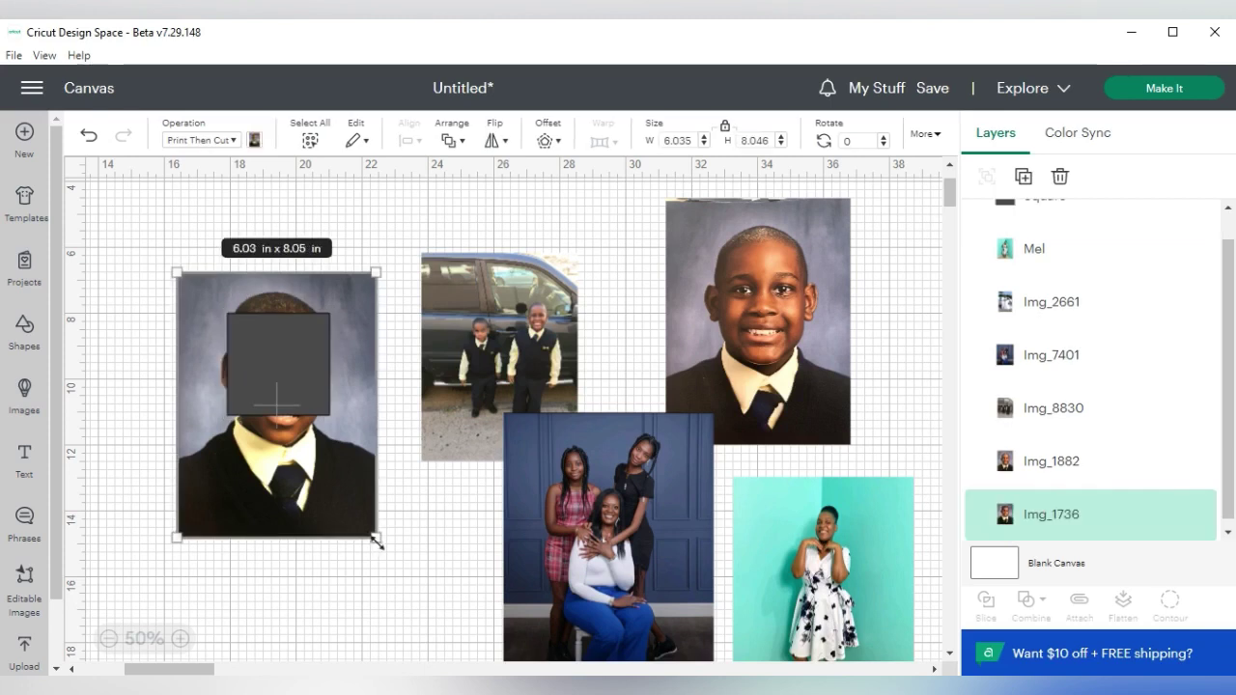
pyautogui.moveTo(377, 541); pyautogui.dragTo(322, 467)
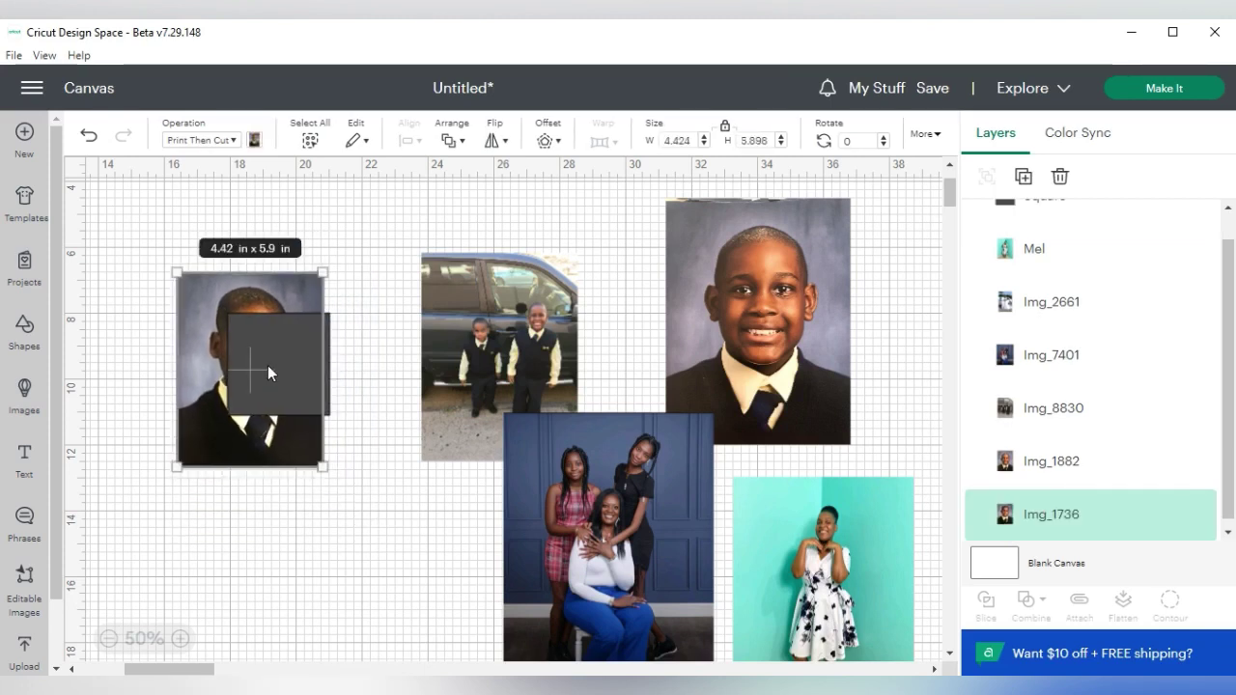
pyautogui.moveTo(268, 365); pyautogui.dragTo(294, 395)
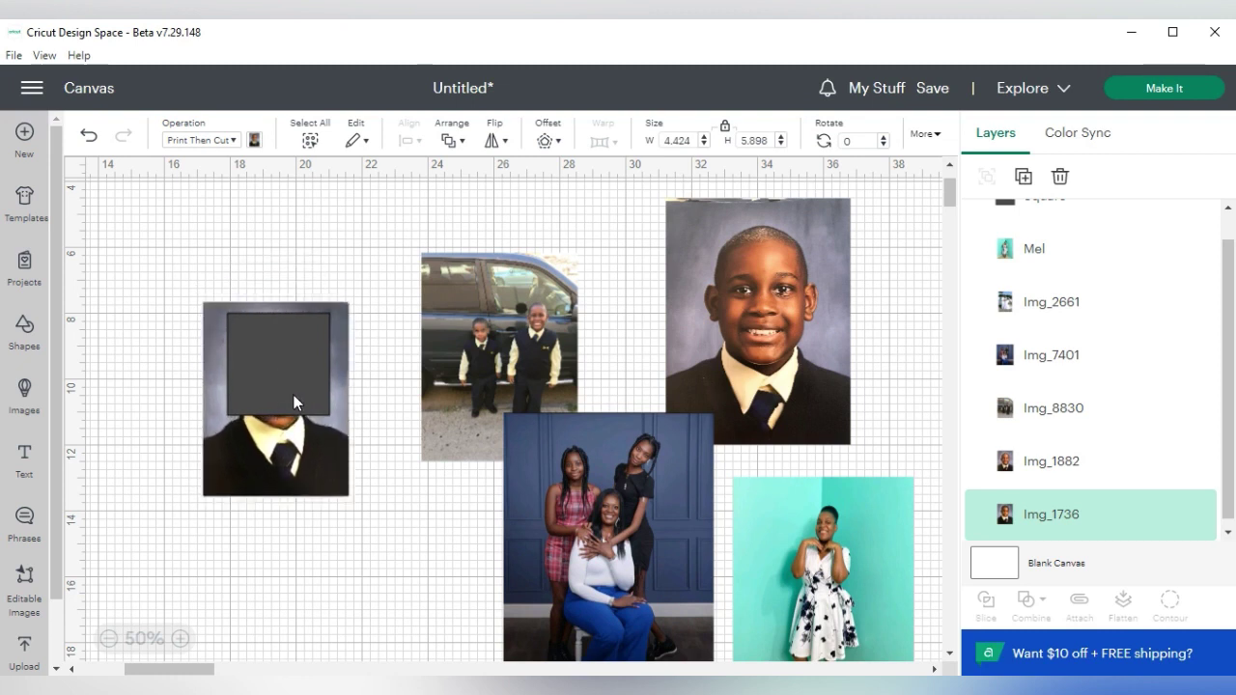
pyautogui.moveTo(349, 496); pyautogui.dragTo(310, 445)
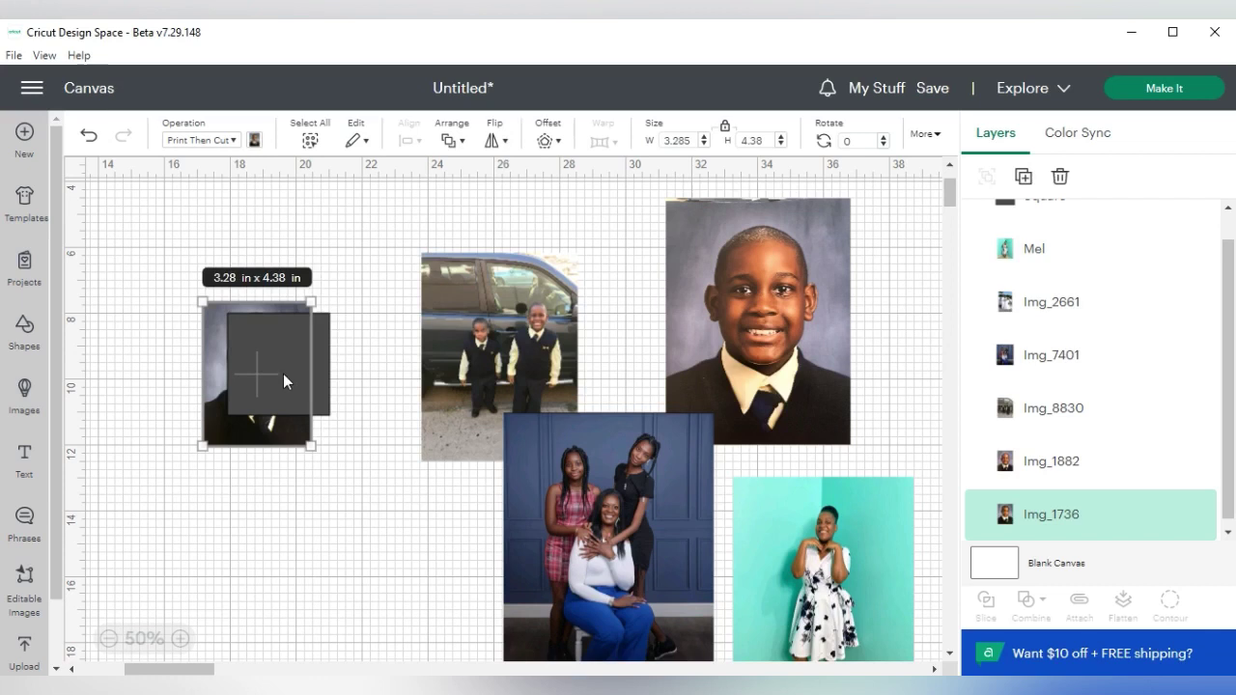
pyautogui.moveTo(282, 374); pyautogui.dragTo(305, 375)
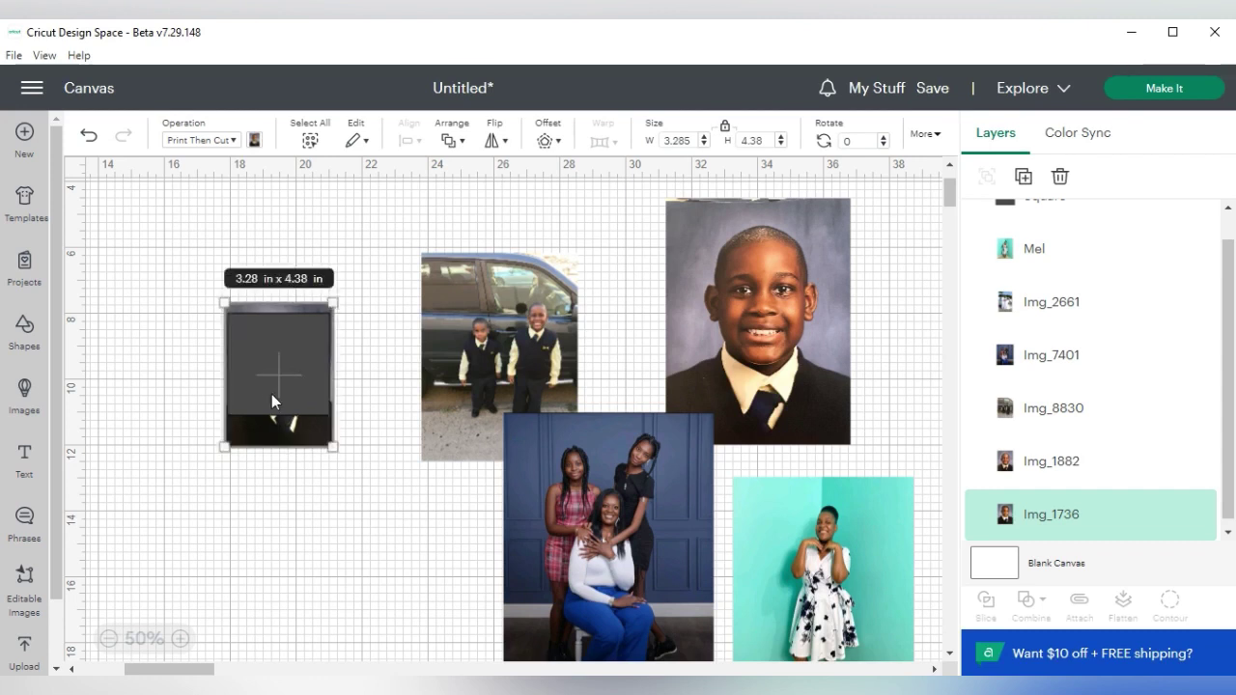
# Move portrait Img_1736 out from behind the square and enlarge it to about 5.12 × 6.82 in
pyautogui.click(368, 470)
pyautogui.moveTo(279, 373); pyautogui.dragTo(377, 563)
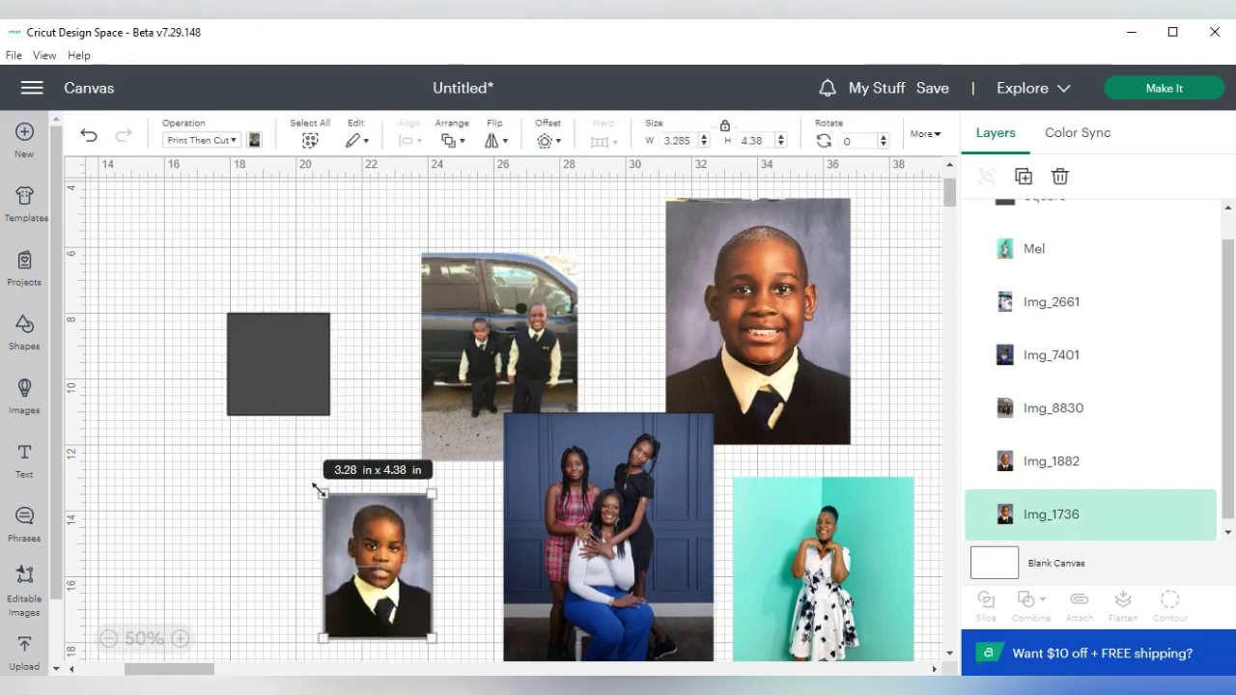
pyautogui.moveTo(323, 494); pyautogui.dragTo(256, 460)
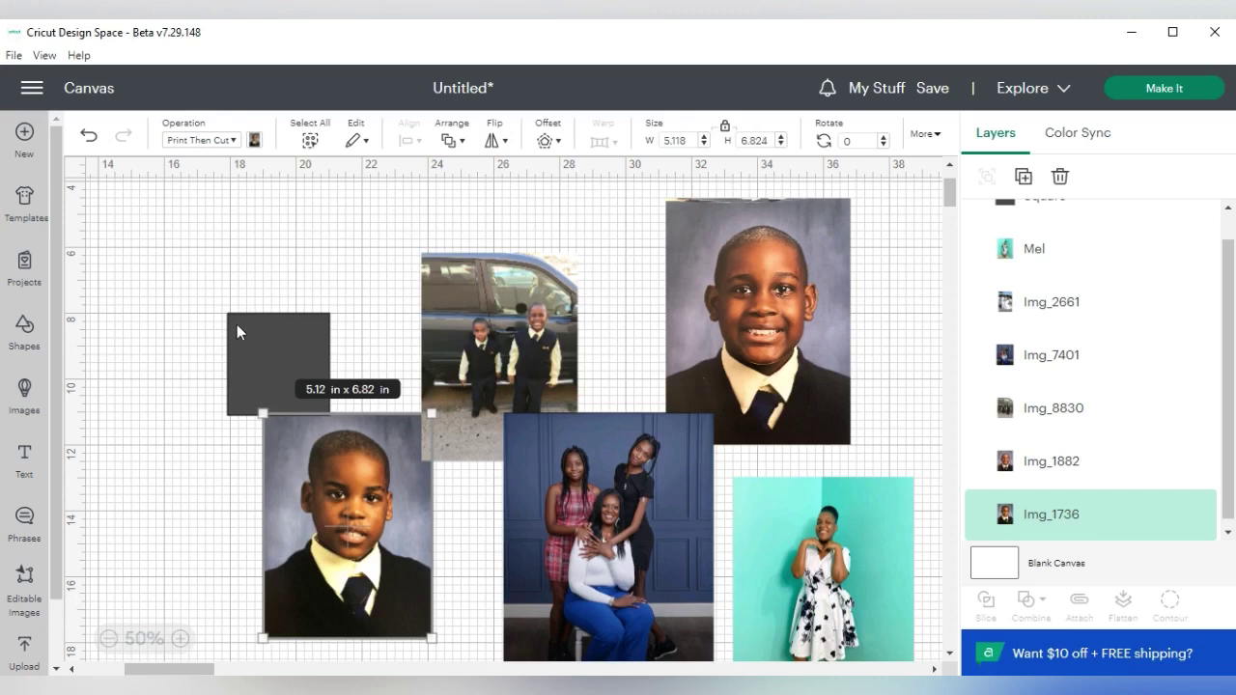
# Enlarge the square to about 4.93 × 4.93 in and place it over portrait Img_1736
pyautogui.moveTo(251, 339); pyautogui.dragTo(181, 275)
pyautogui.moveTo(256, 350); pyautogui.dragTo(280, 325)
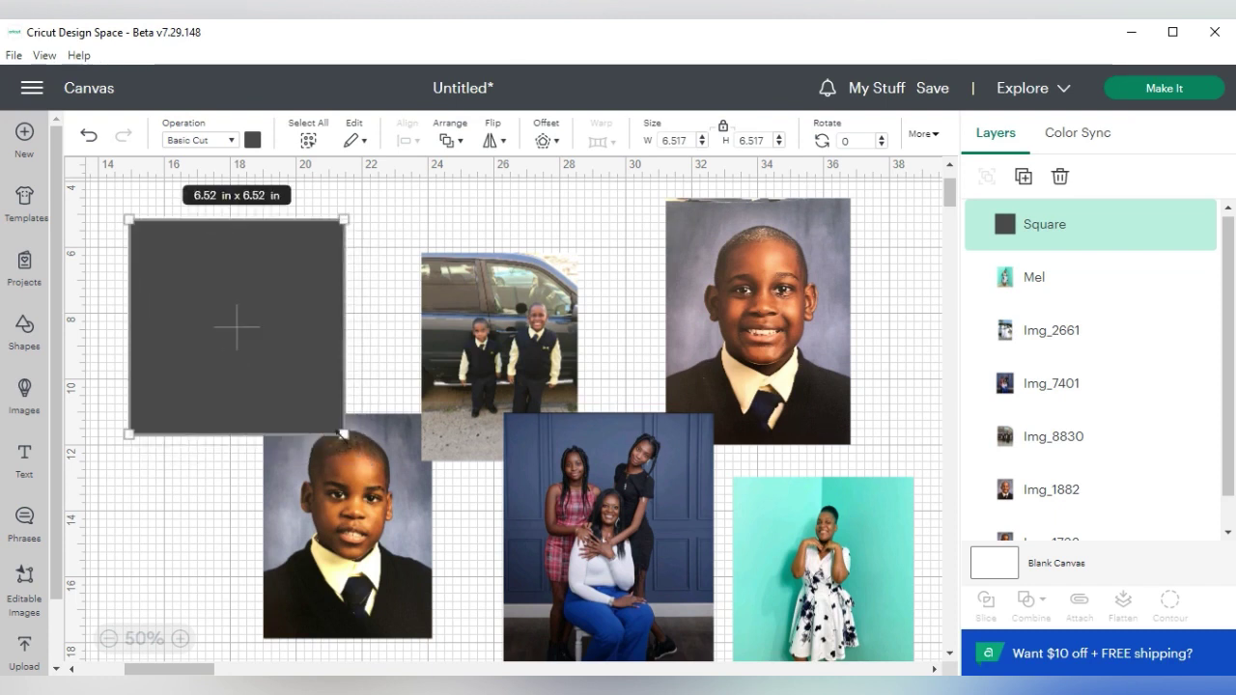
pyautogui.moveTo(343, 434); pyautogui.dragTo(292, 384)
pyautogui.moveTo(249, 328); pyautogui.dragTo(386, 555)
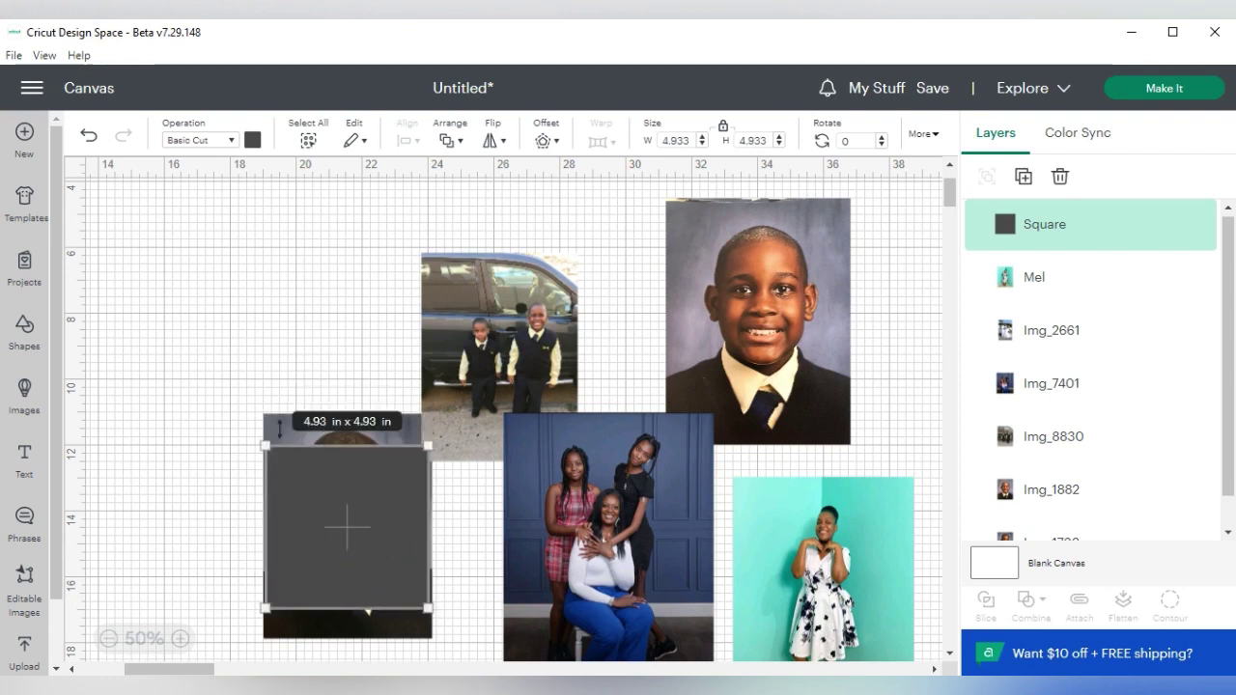
# Move portrait Img_1736 to the empty area above and reposition the square over the boy's face and shoulders
pyautogui.click(359, 339)
pyautogui.moveTo(328, 434); pyautogui.dragTo(211, 235)
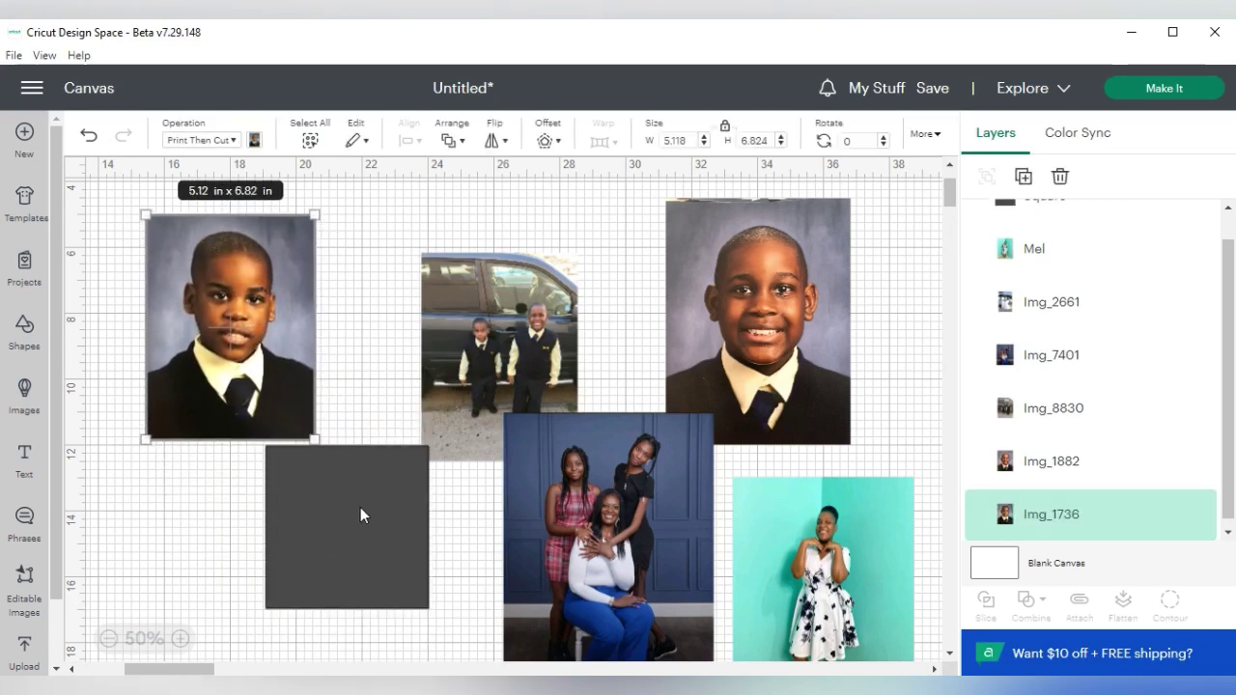
pyautogui.moveTo(360, 507); pyautogui.dragTo(251, 290)
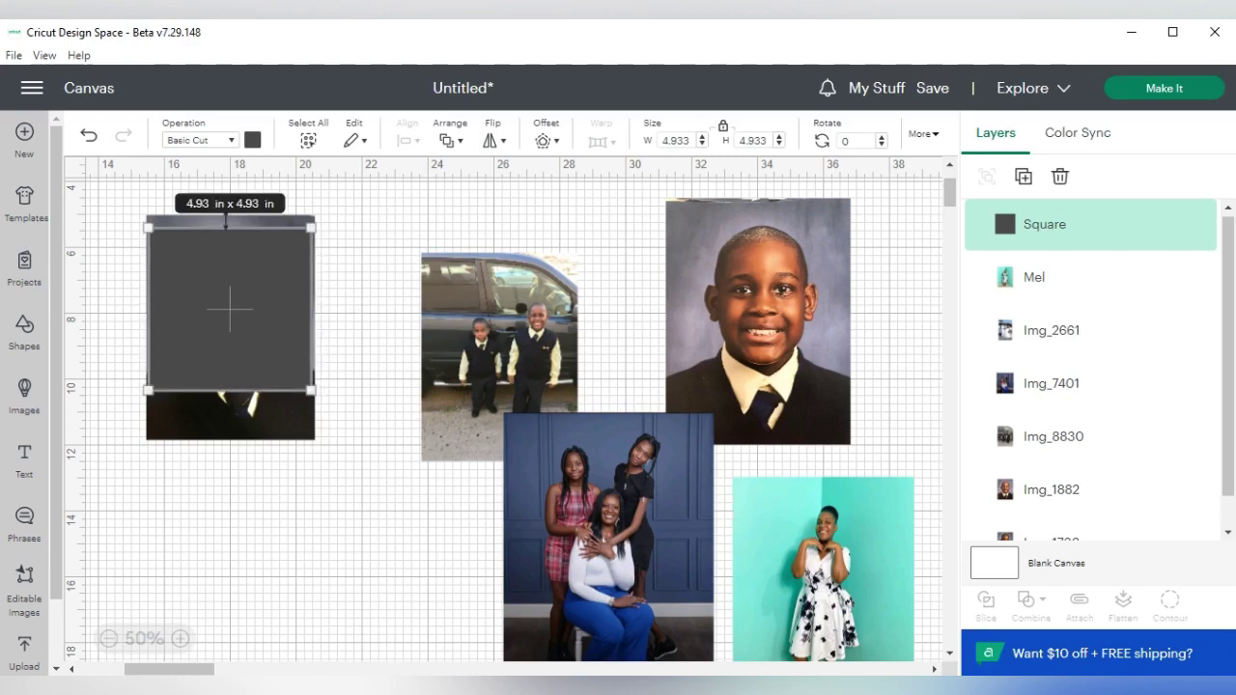
# Select the square together with portrait Img_1736 and slice them
pyautogui.click(123, 206)
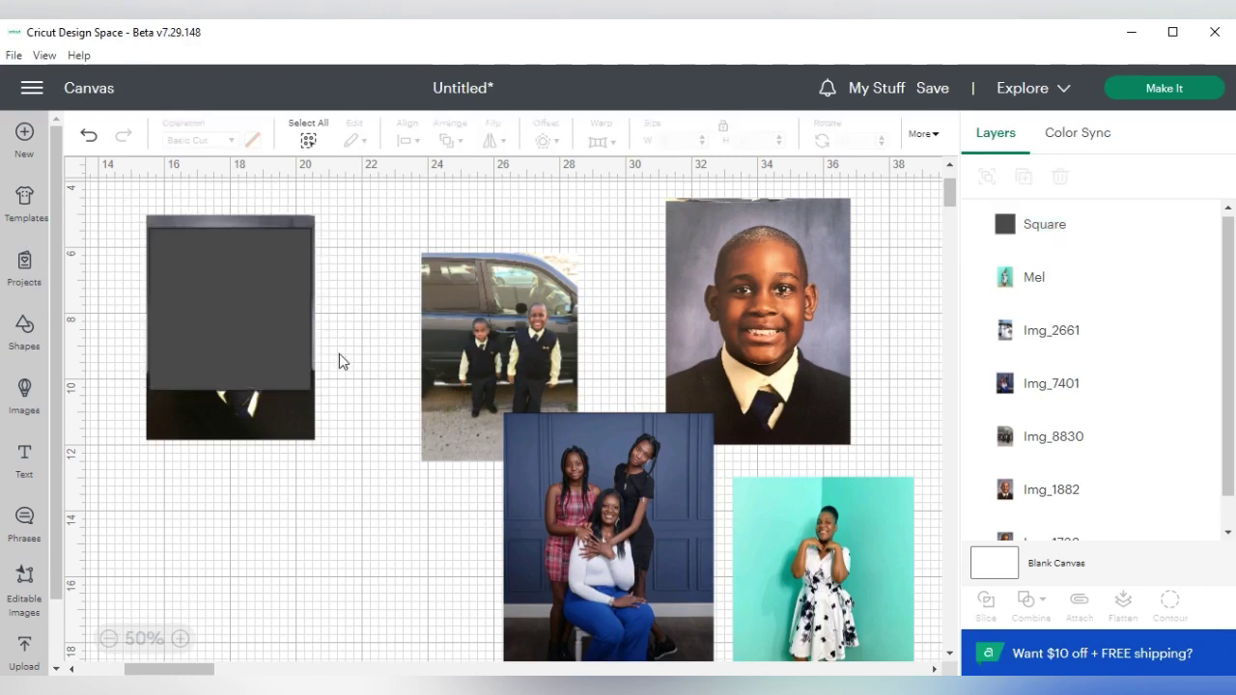
pyautogui.moveTo(123, 190); pyautogui.dragTo(354, 442)
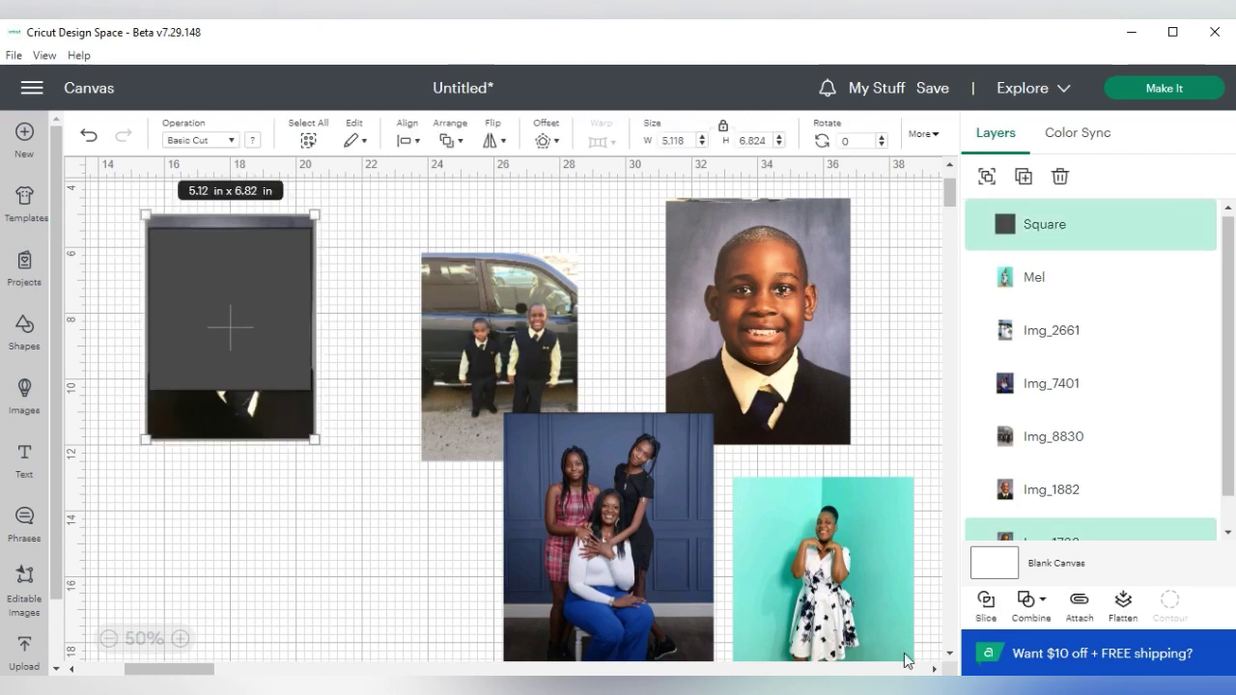
pyautogui.click(985, 604)
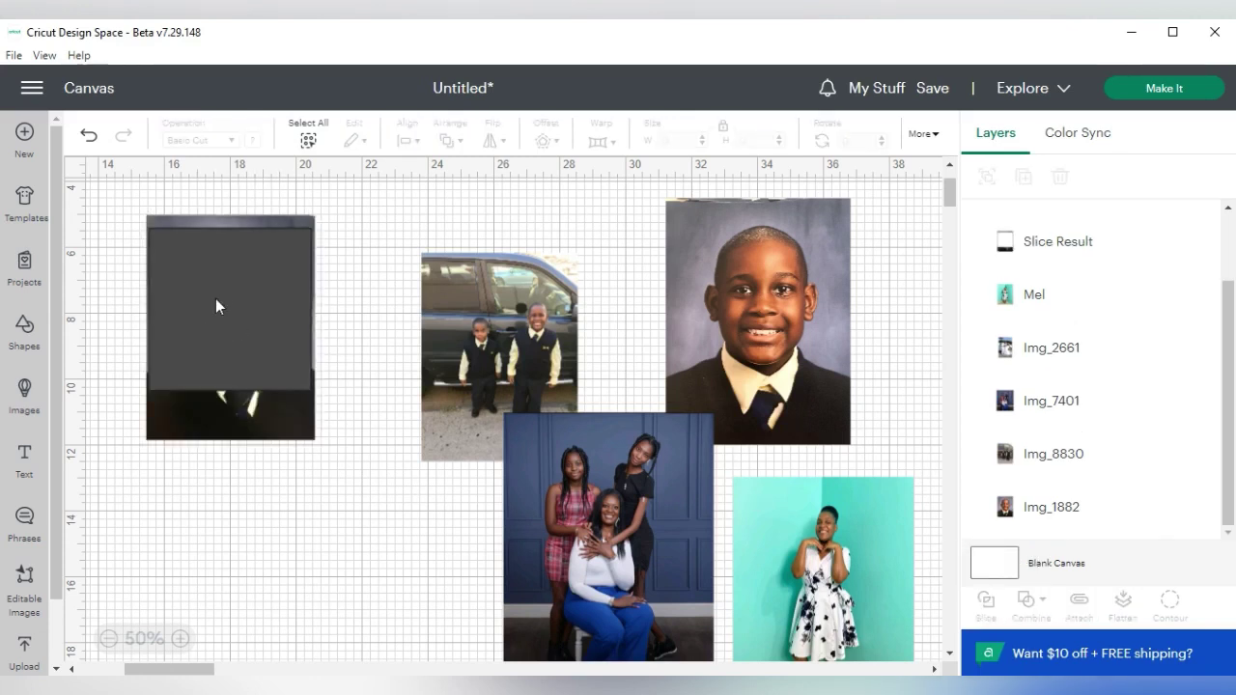
# Pull the grey square and the cropped portrait off the original photo and delete the leftover frame
pyautogui.moveTo(215, 306); pyautogui.dragTo(329, 646)
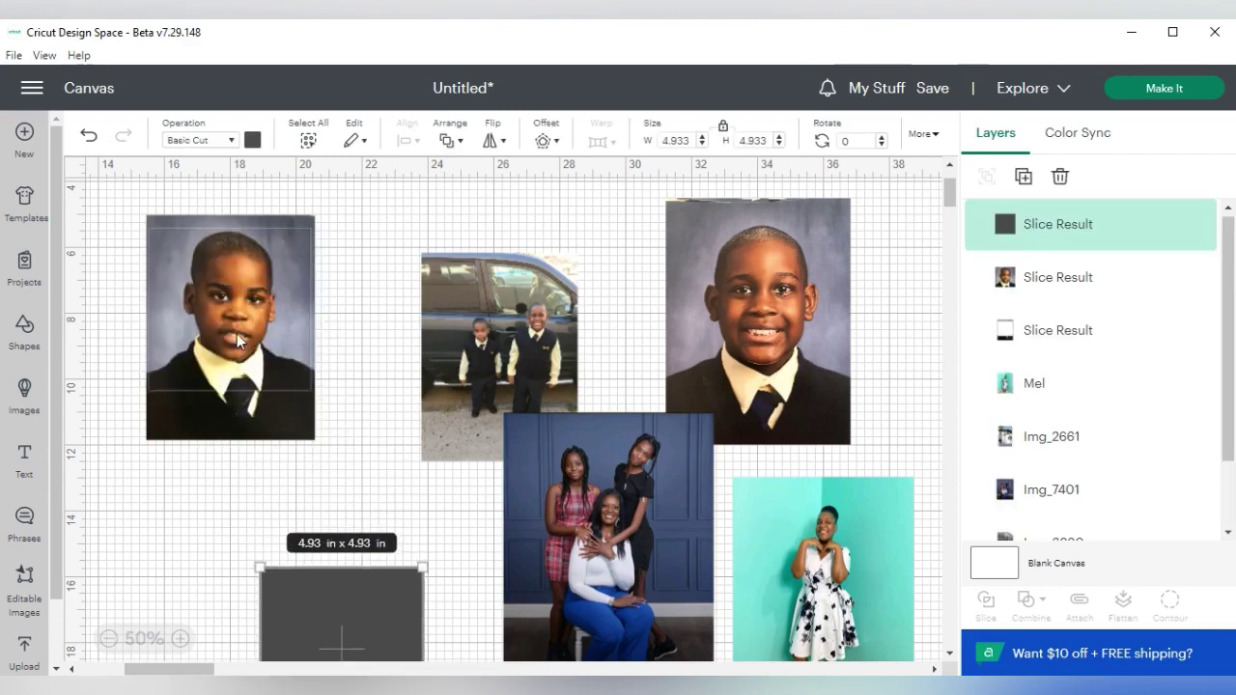
pyautogui.moveTo(239, 339); pyautogui.dragTo(188, 516)
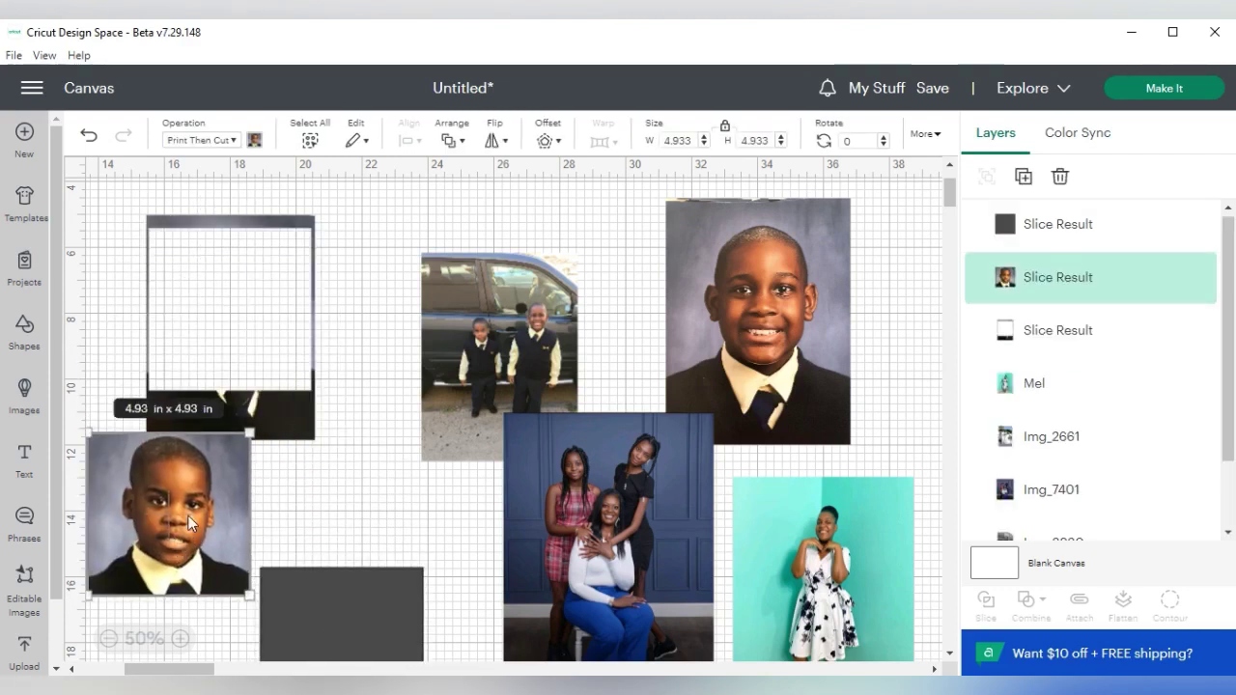
pyautogui.click(298, 399)
pyautogui.press('Delete')
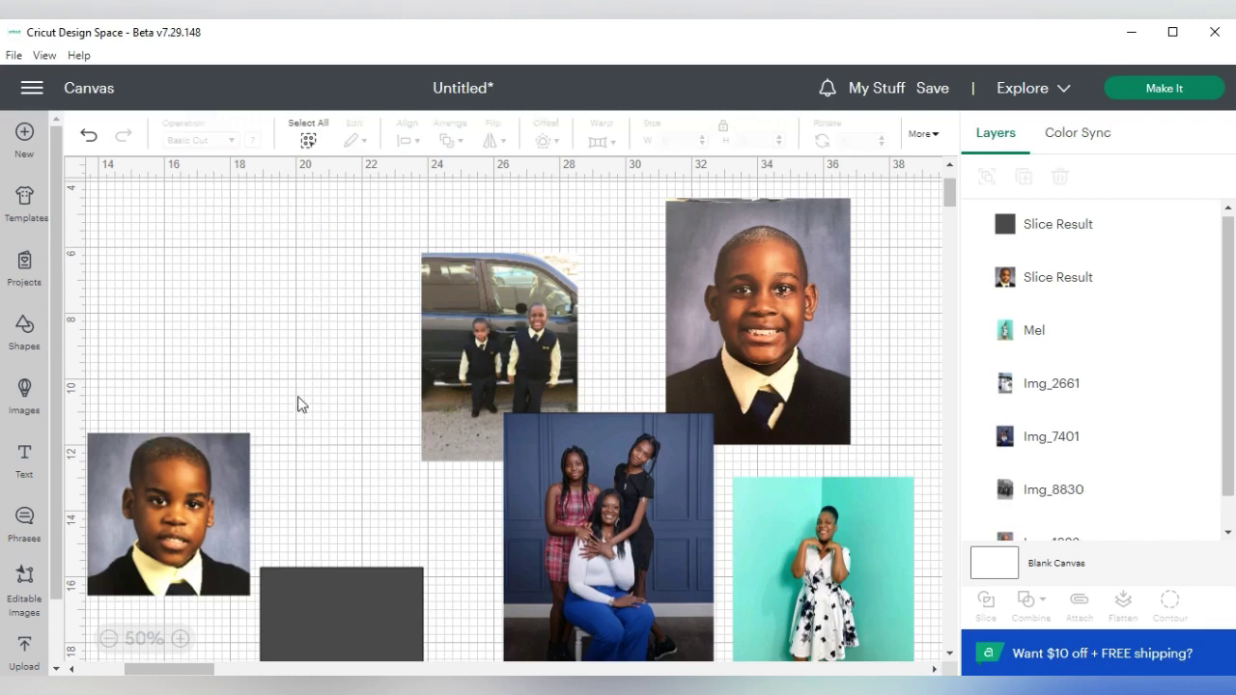
# Move the cropped portrait up into the empty area and set its size to 3.1 × 3.1 in
pyautogui.moveTo(174, 502); pyautogui.dragTo(262, 309)
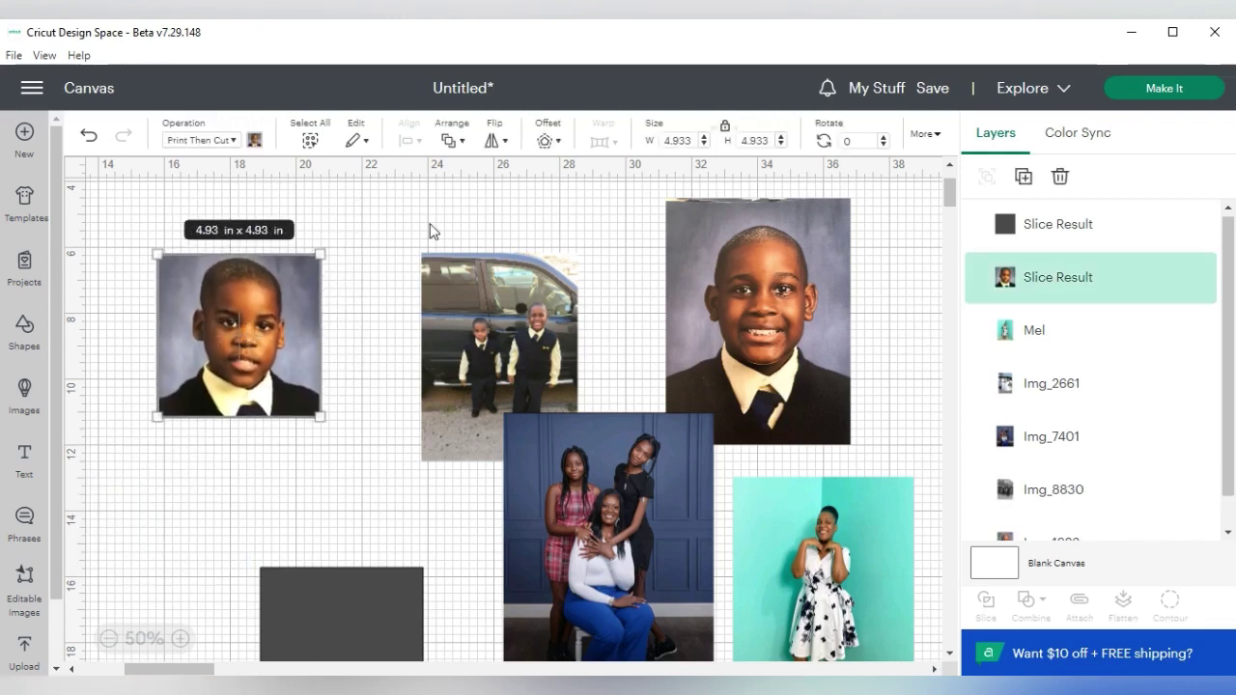
pyautogui.click(692, 140)
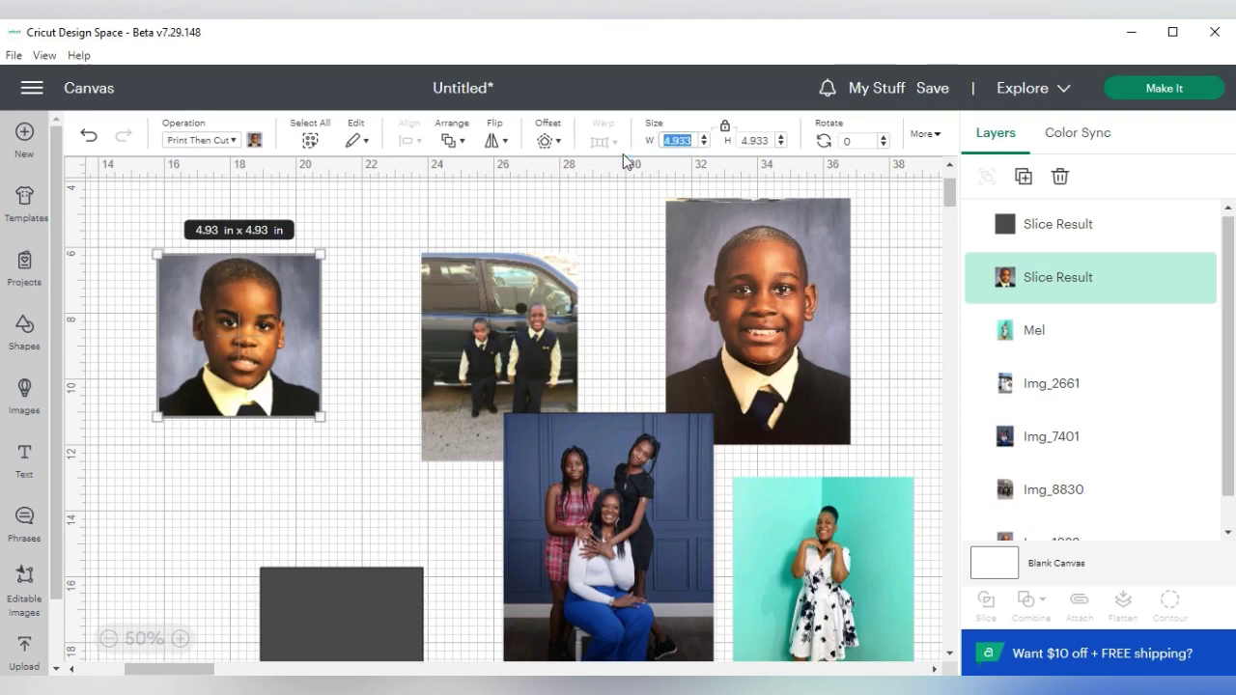
pyautogui.write('3.1')
pyautogui.press('Return')
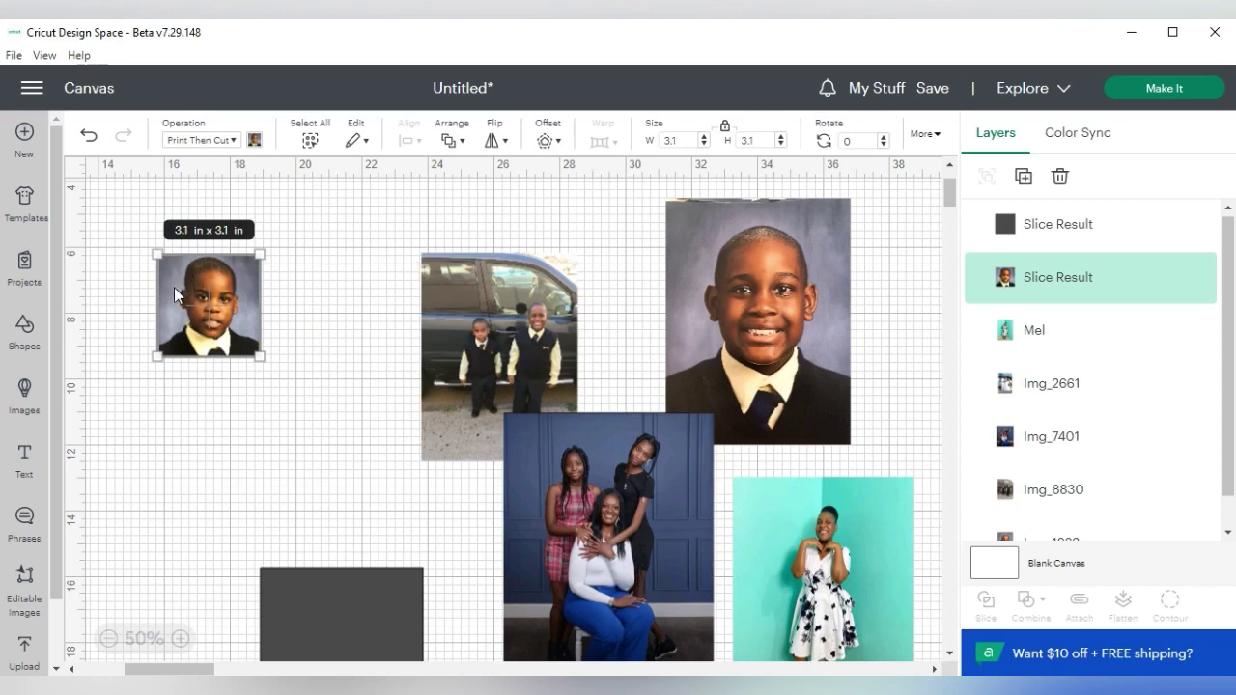
# Move photo Img_8830 beside the cropped portrait, enlarge it to about 5.8 × 7.73 in, and place the square clear of it
pyautogui.moveTo(483, 358); pyautogui.dragTo(381, 324)
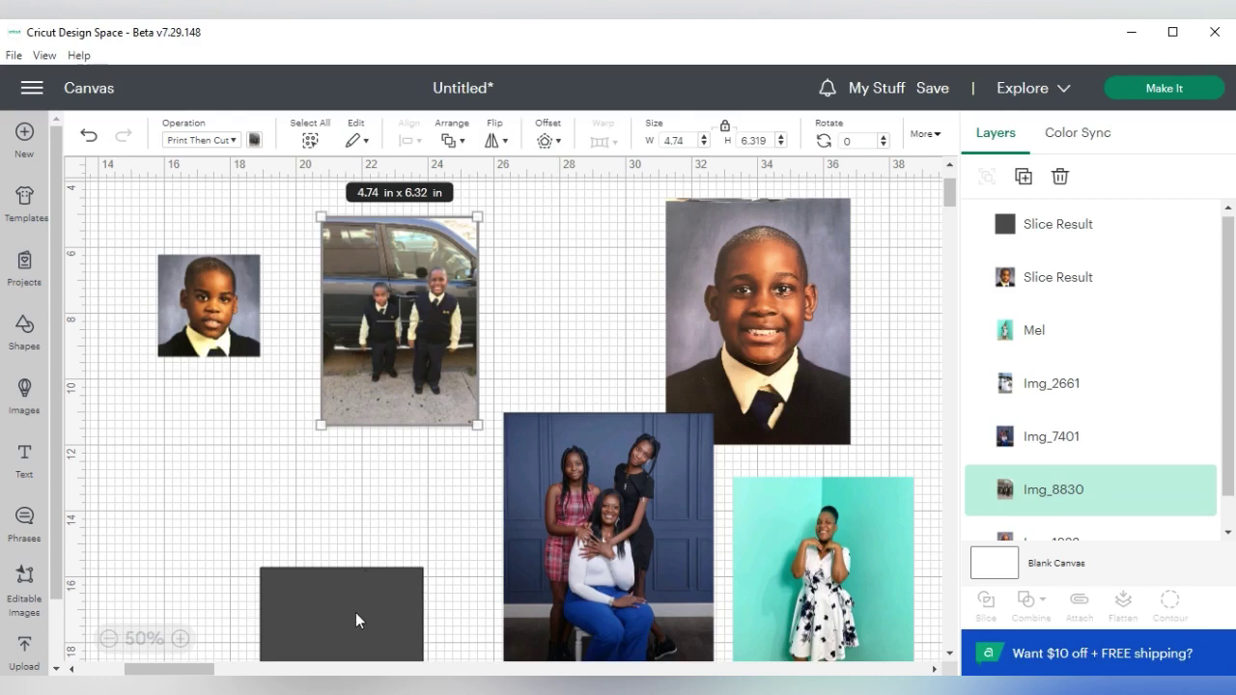
pyautogui.moveTo(355, 616); pyautogui.dragTo(370, 458)
pyautogui.click(476, 419)
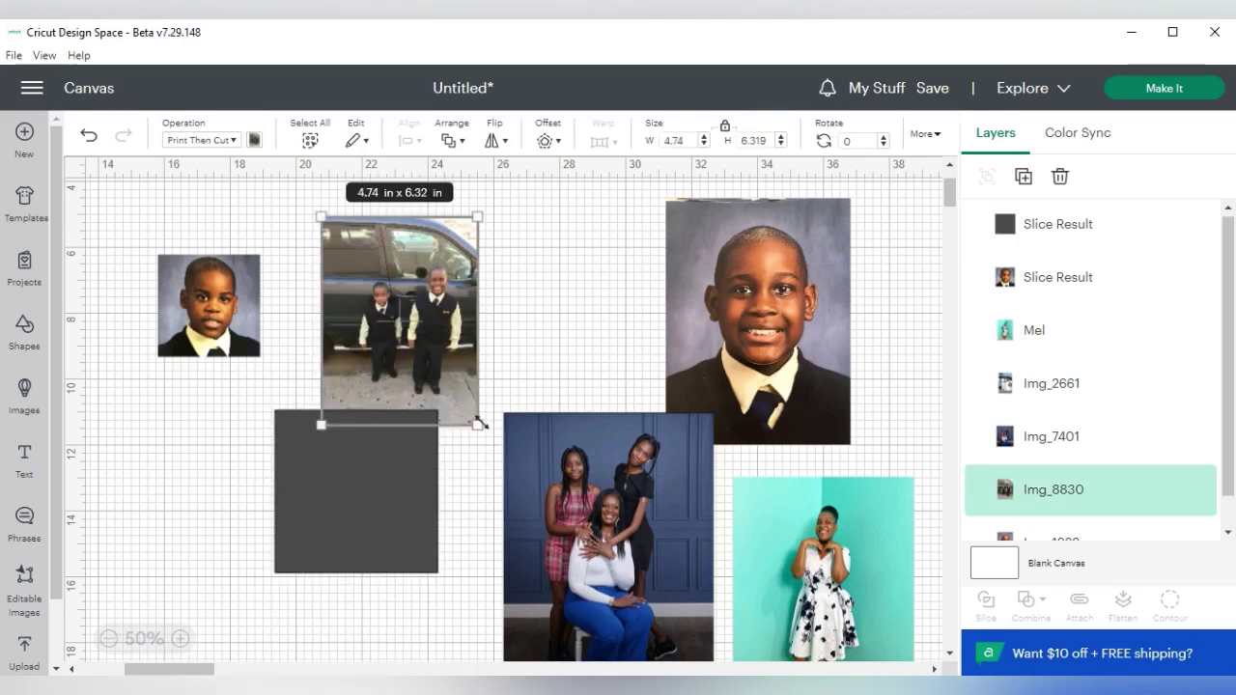
pyautogui.moveTo(478, 426); pyautogui.dragTo(512, 471)
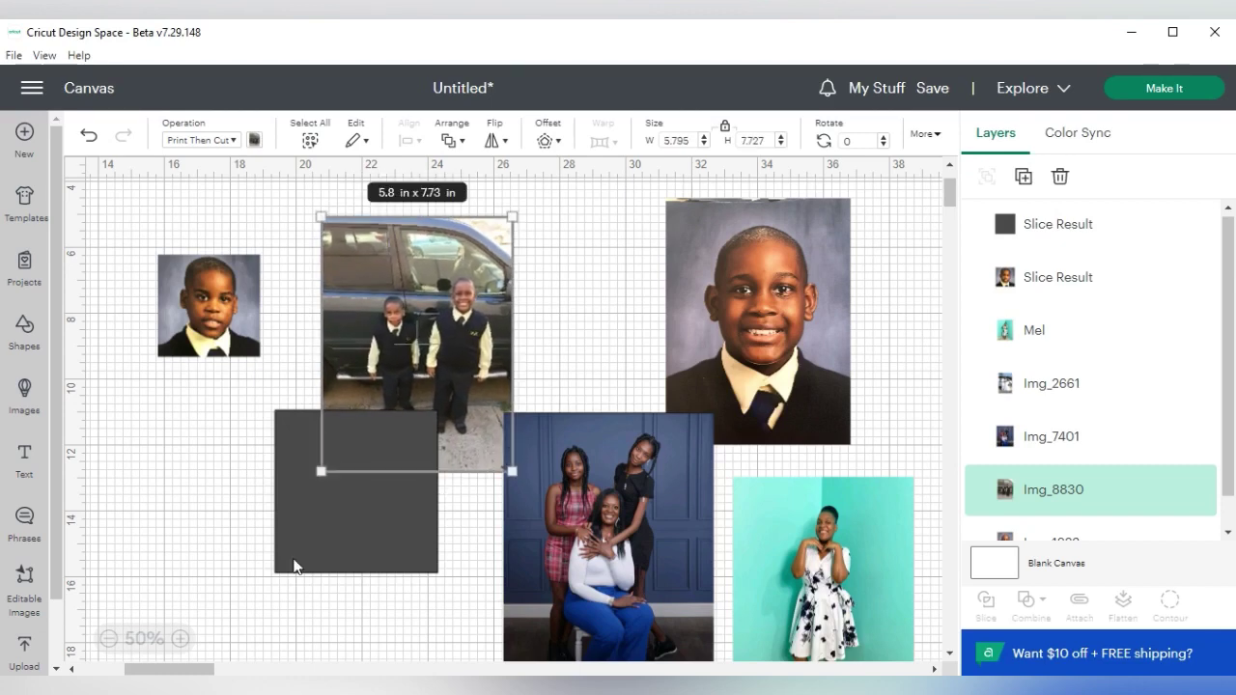
pyautogui.moveTo(326, 544); pyautogui.dragTo(247, 597)
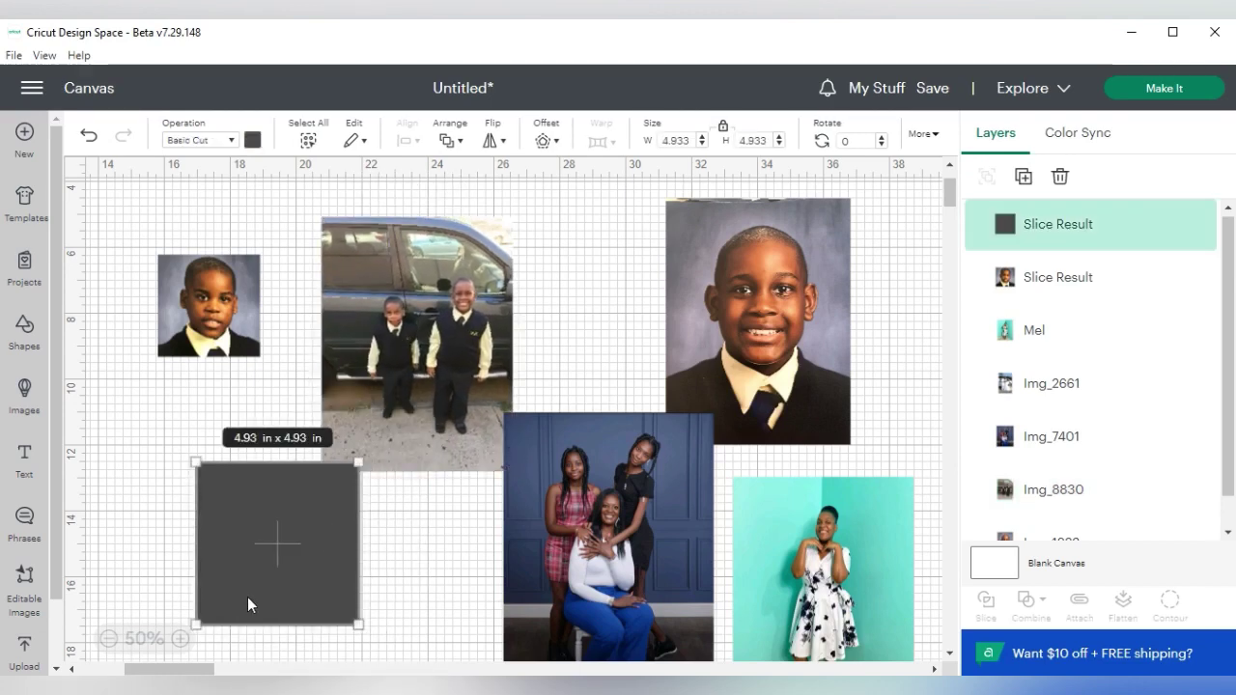
# Send photo Img_8830 to the back and position the square over the two boys
pyautogui.rightClick(418, 359)
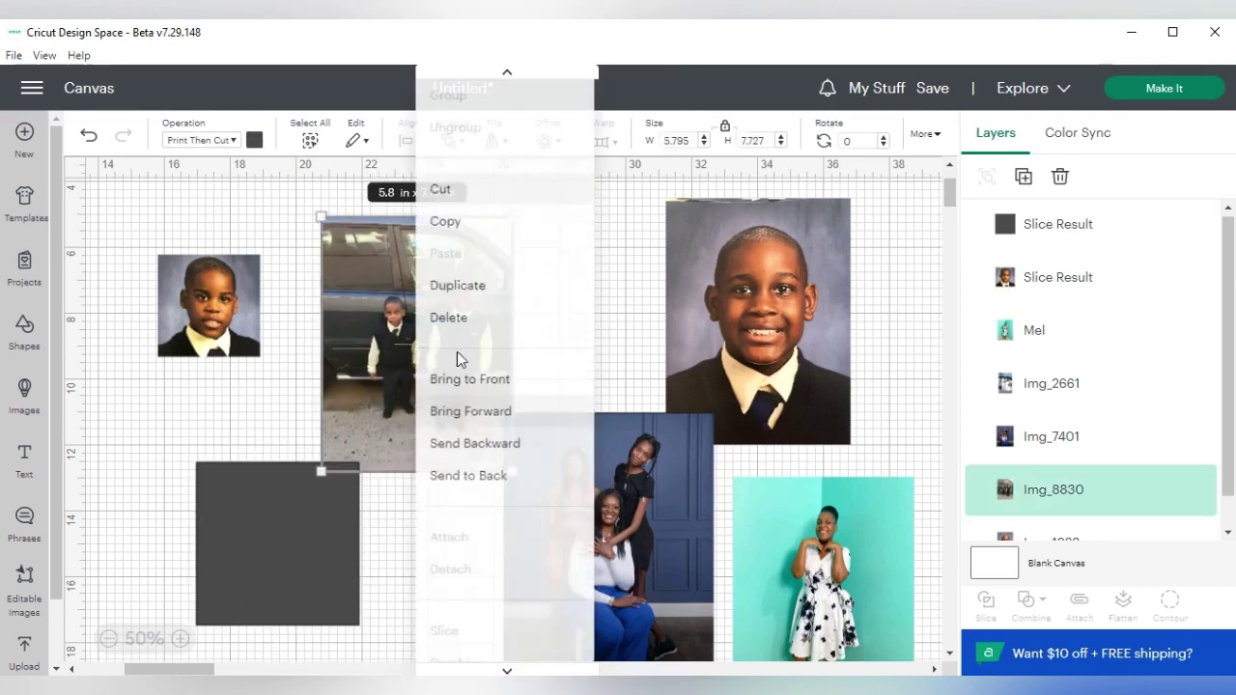
pyautogui.click(470, 485)
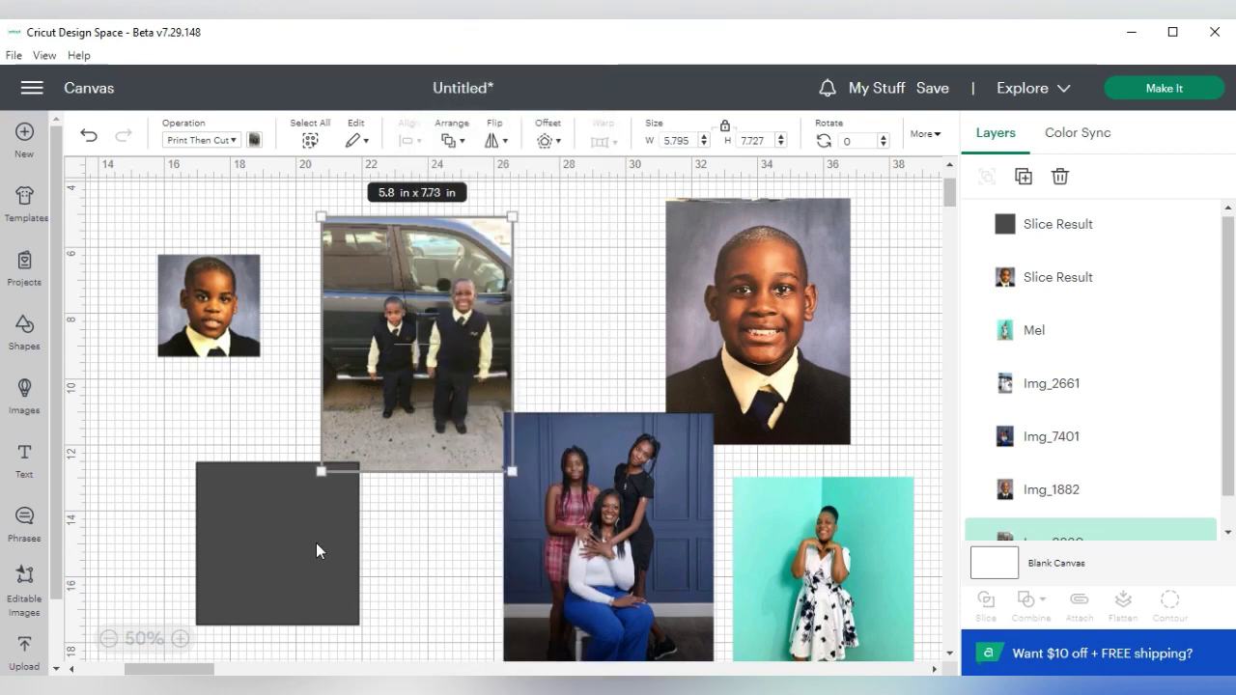
pyautogui.moveTo(316, 542); pyautogui.dragTo(464, 350)
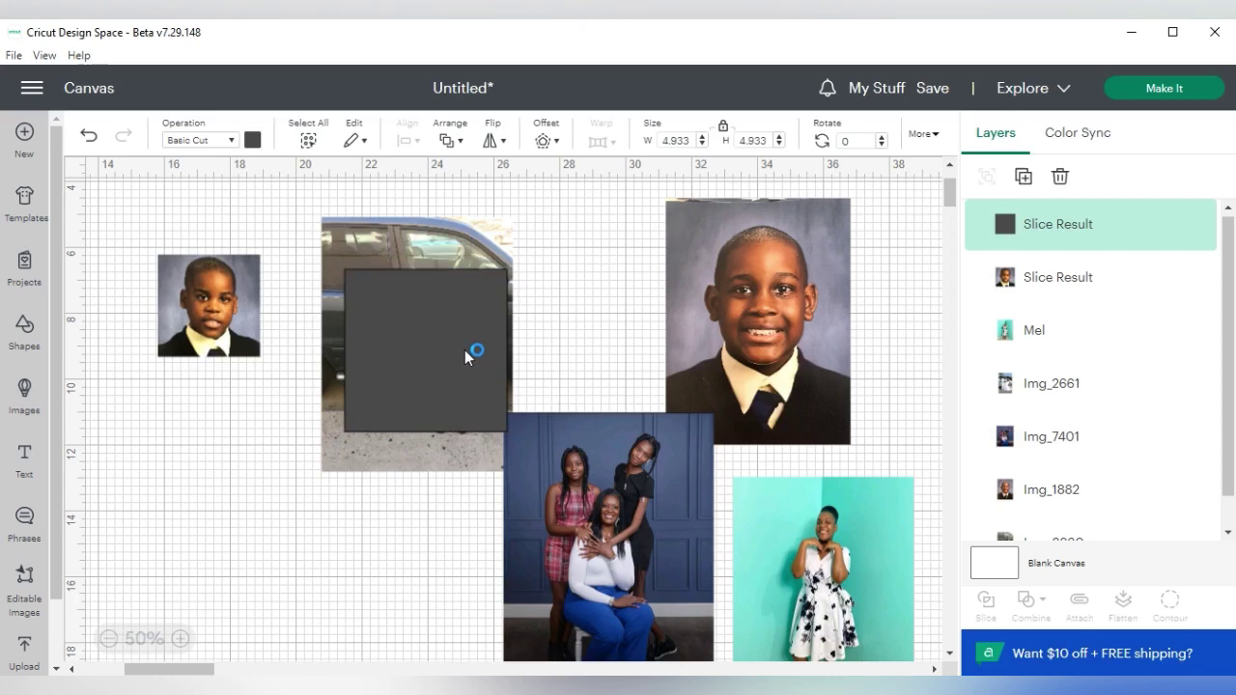
# Move photo Img_7401 out of the way and slice photo Img_8830 with the square
pyautogui.moveTo(619, 478); pyautogui.dragTo(883, 519)
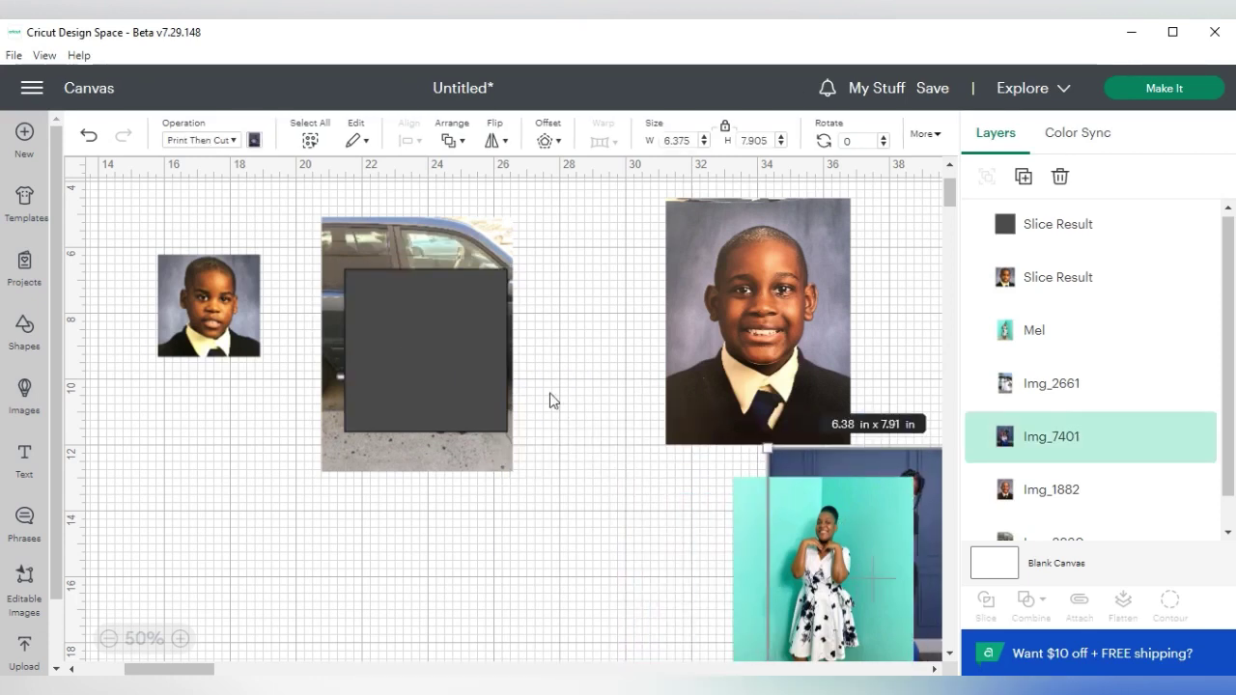
pyautogui.moveTo(288, 194); pyautogui.dragTo(580, 442)
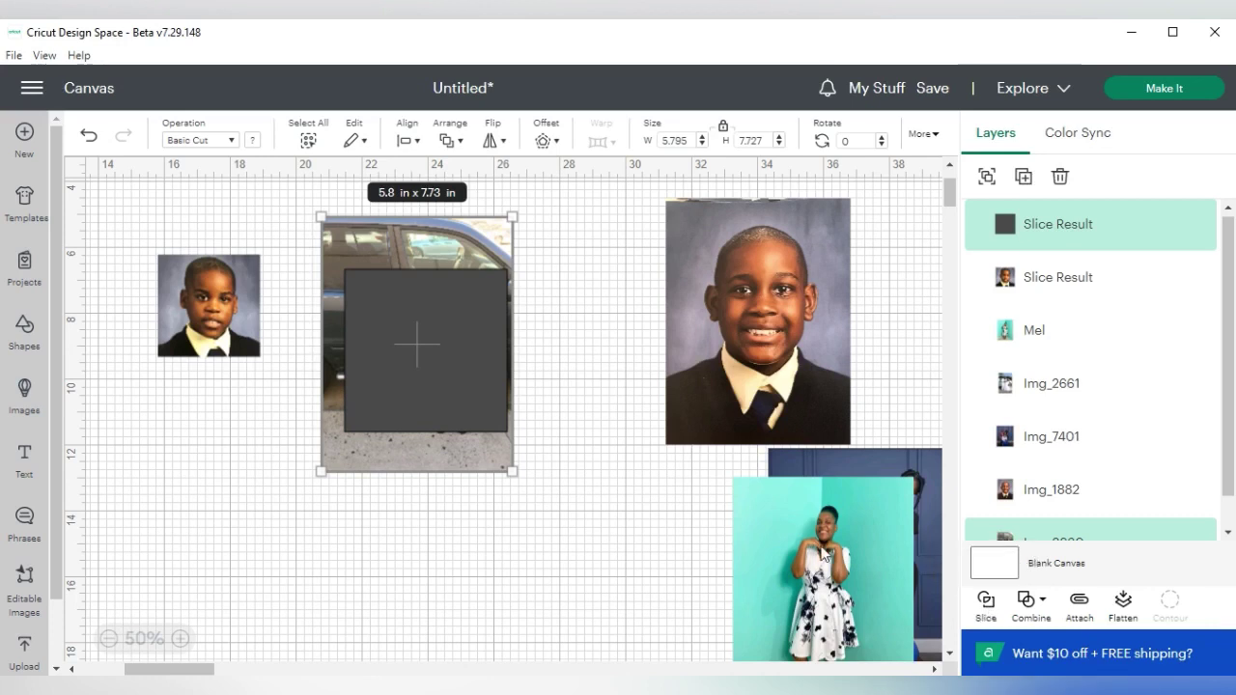
pyautogui.moveTo(463, 366); pyautogui.dragTo(591, 434)
pyautogui.hscroll(10, 434, 464)
pyautogui.click(434, 464)
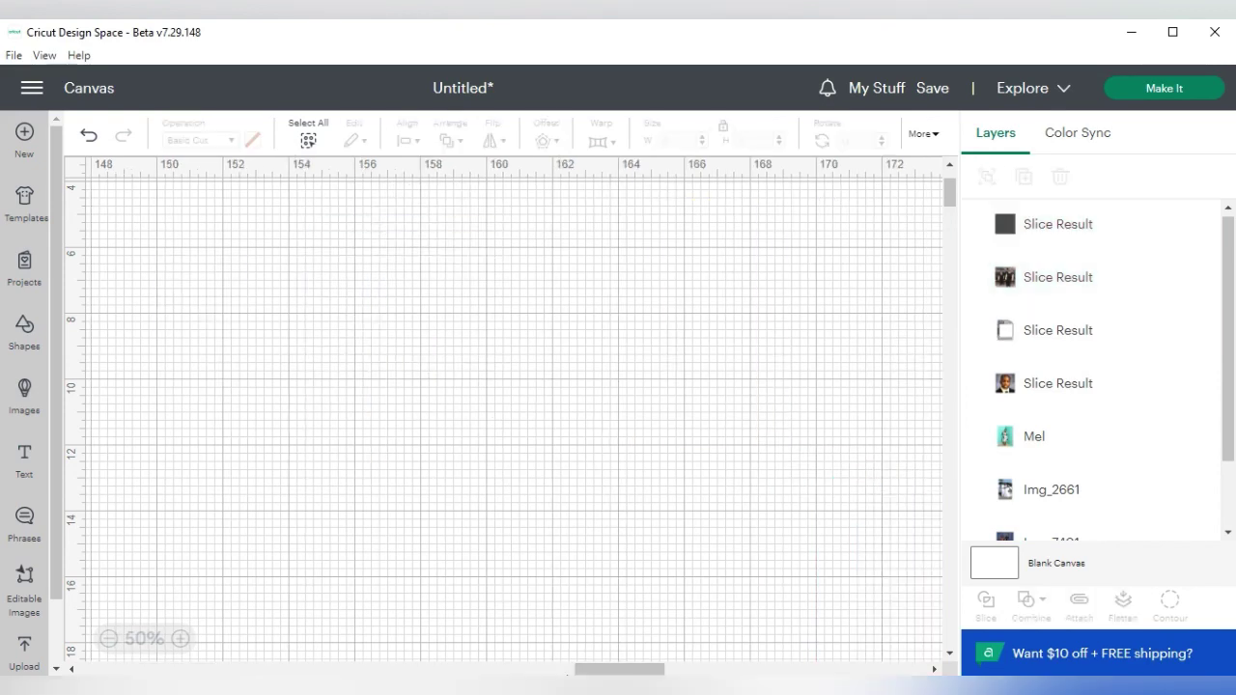
# Pull the square and the cropped photo of the two boys off the sliced photo and delete the leftover frame
pyautogui.moveTo(610, 667); pyautogui.dragTo(114, 667)
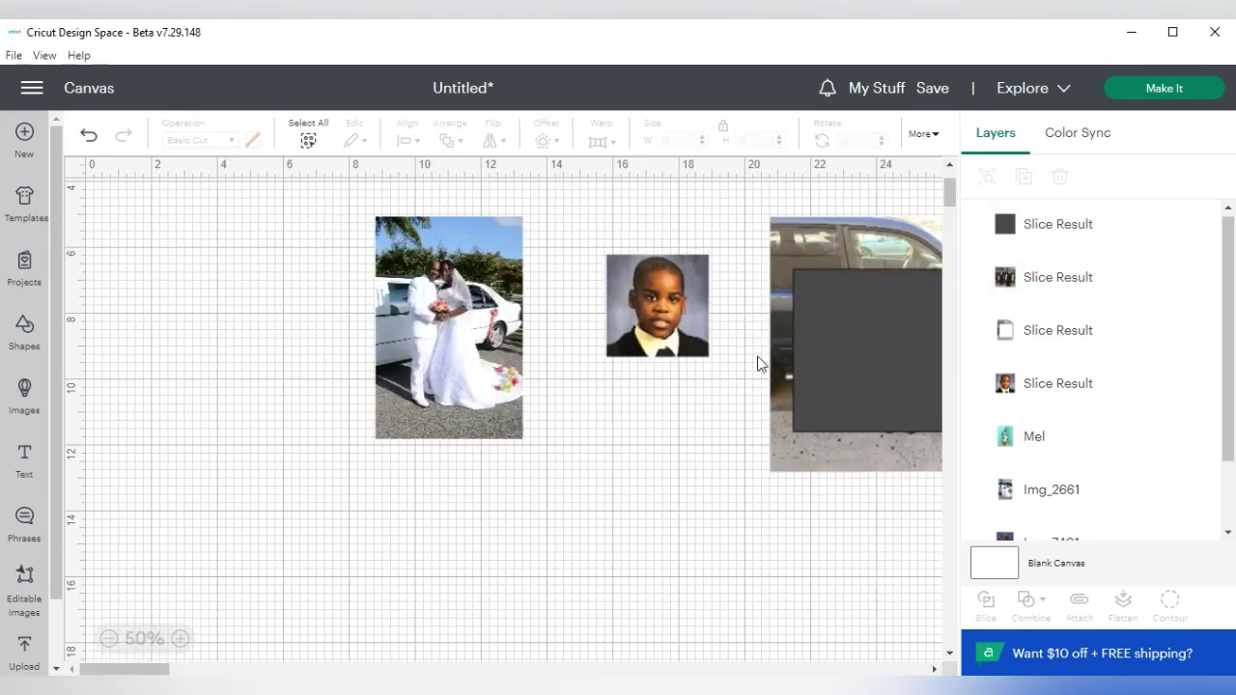
pyautogui.moveTo(889, 311); pyautogui.dragTo(636, 494)
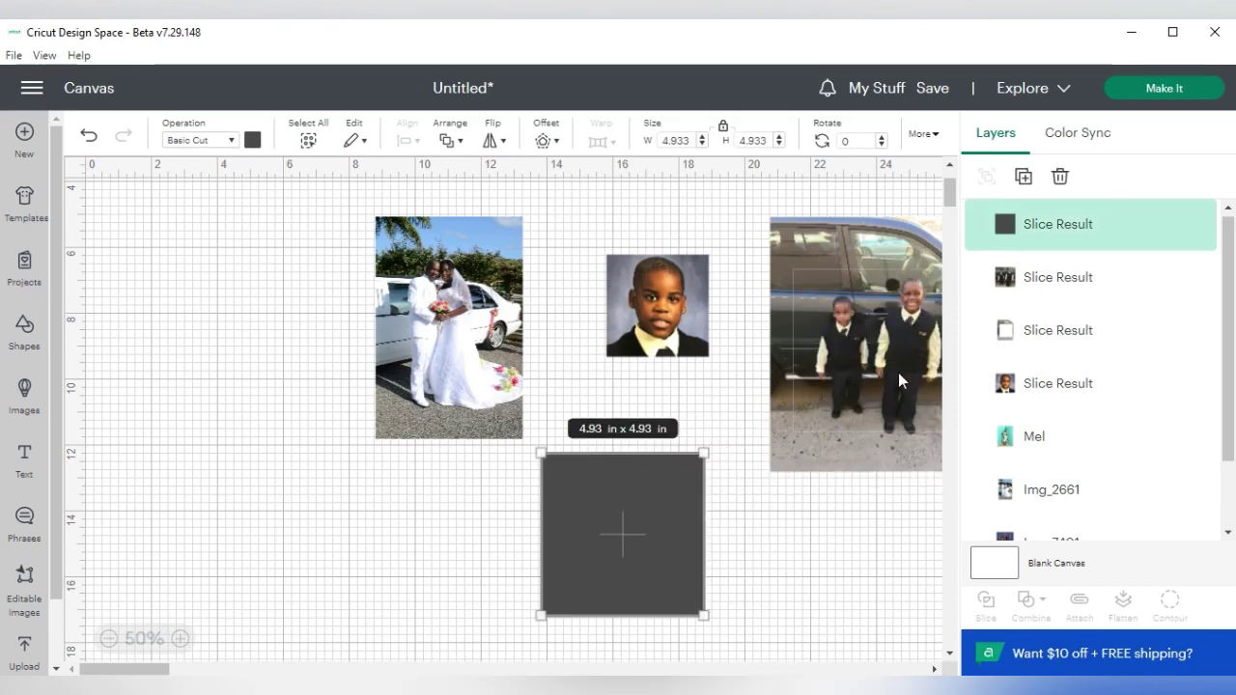
pyautogui.moveTo(898, 379); pyautogui.dragTo(242, 338)
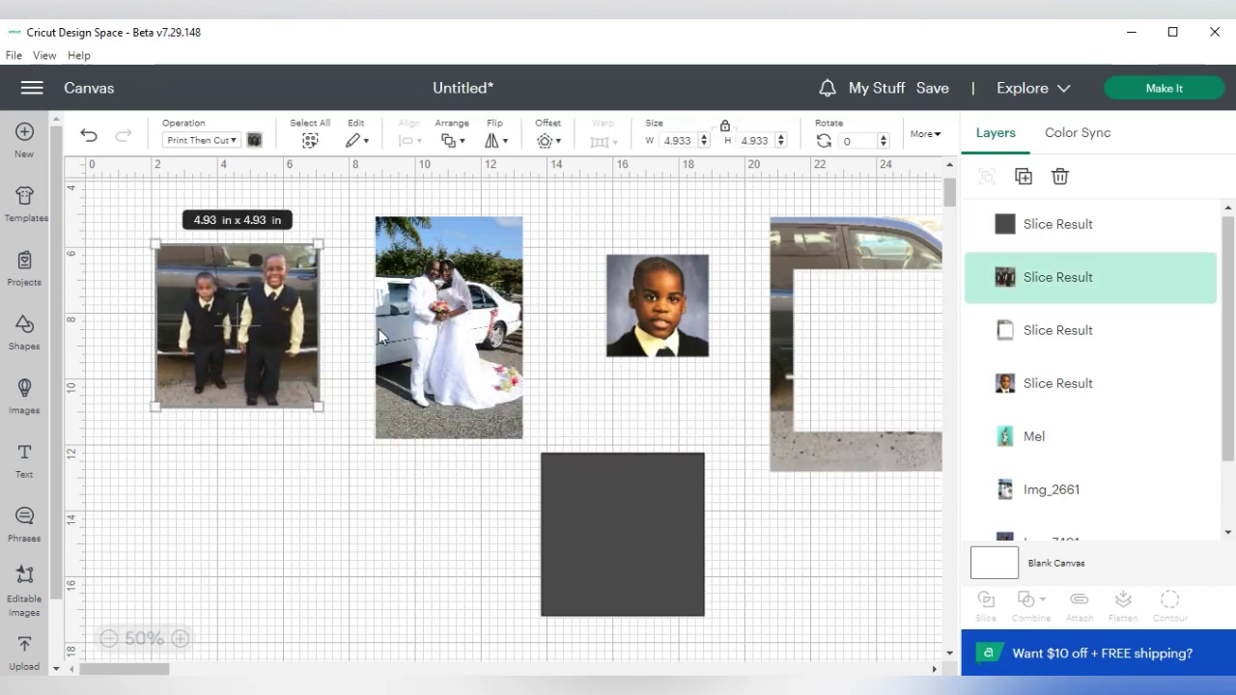
pyautogui.click(865, 317)
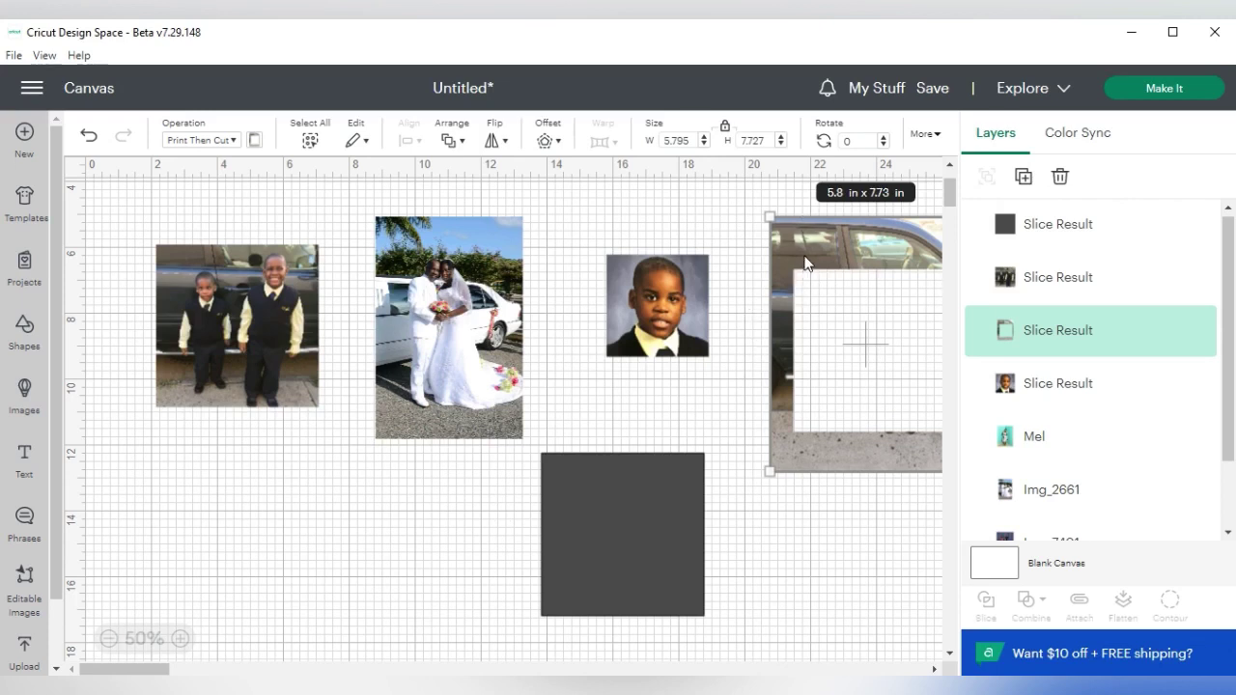
pyautogui.press('Delete')
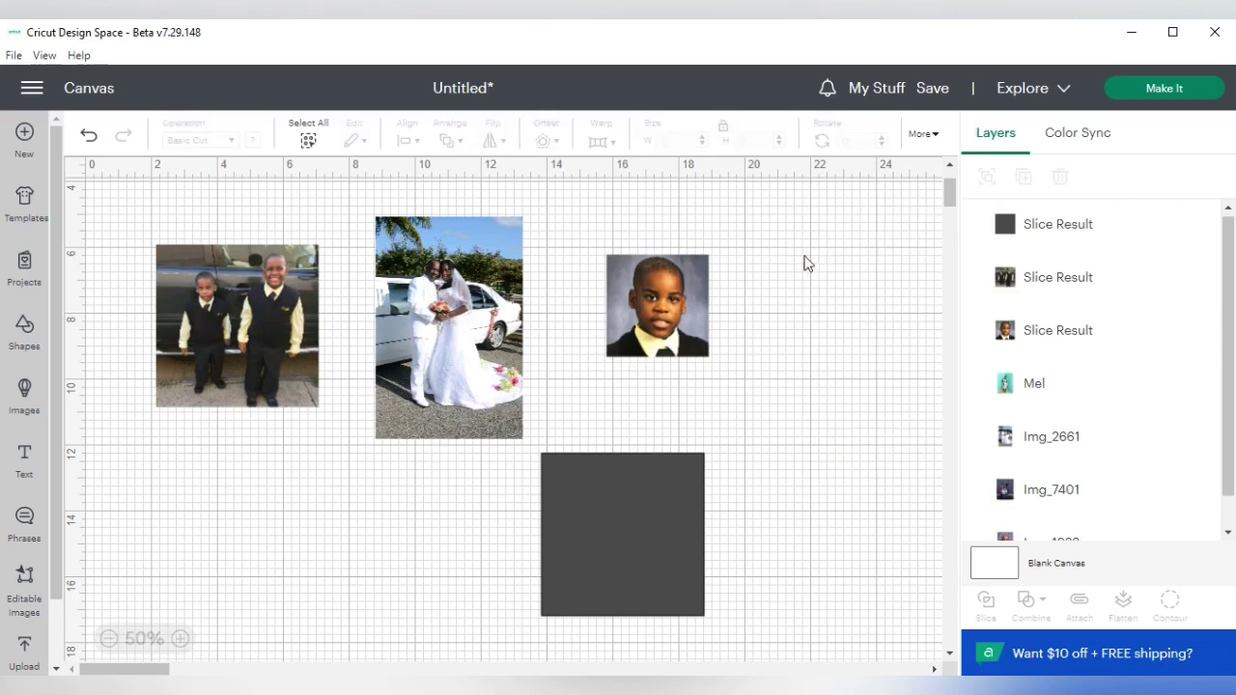
# Set the cropped photo of the two boys to 3.1 × 3.1 in and move the cropped portrait below it
pyautogui.click(222, 361)
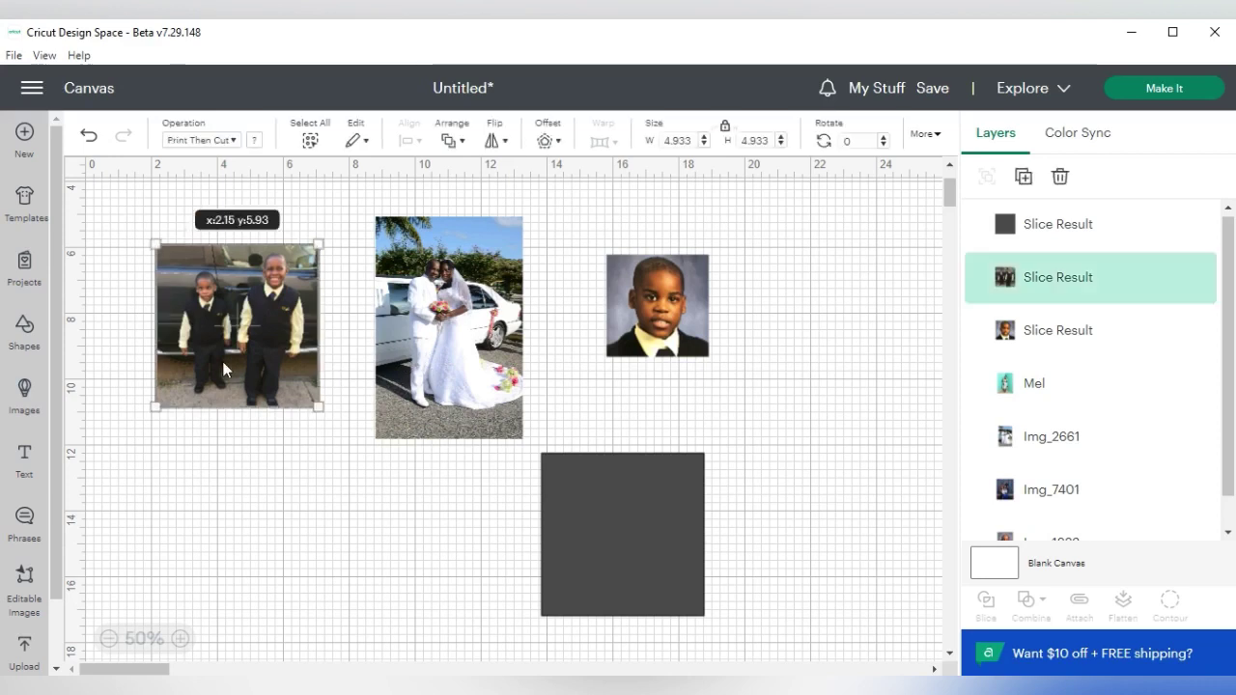
pyautogui.click(689, 142)
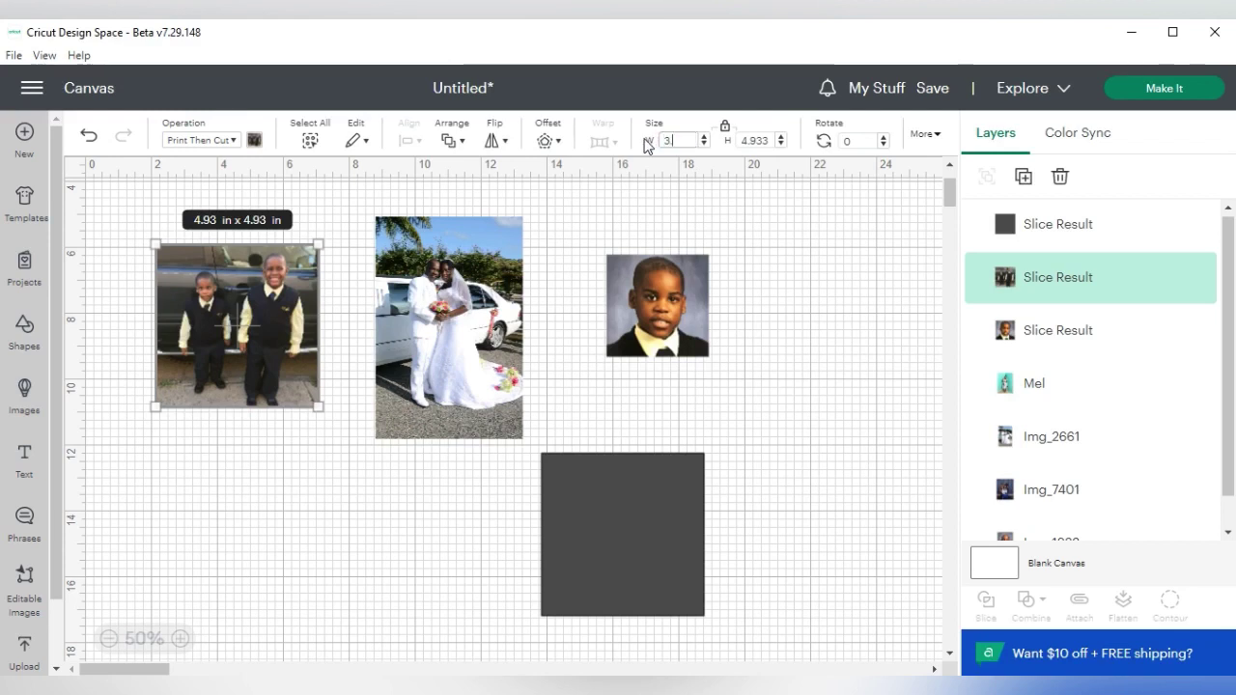
pyautogui.press('Return')
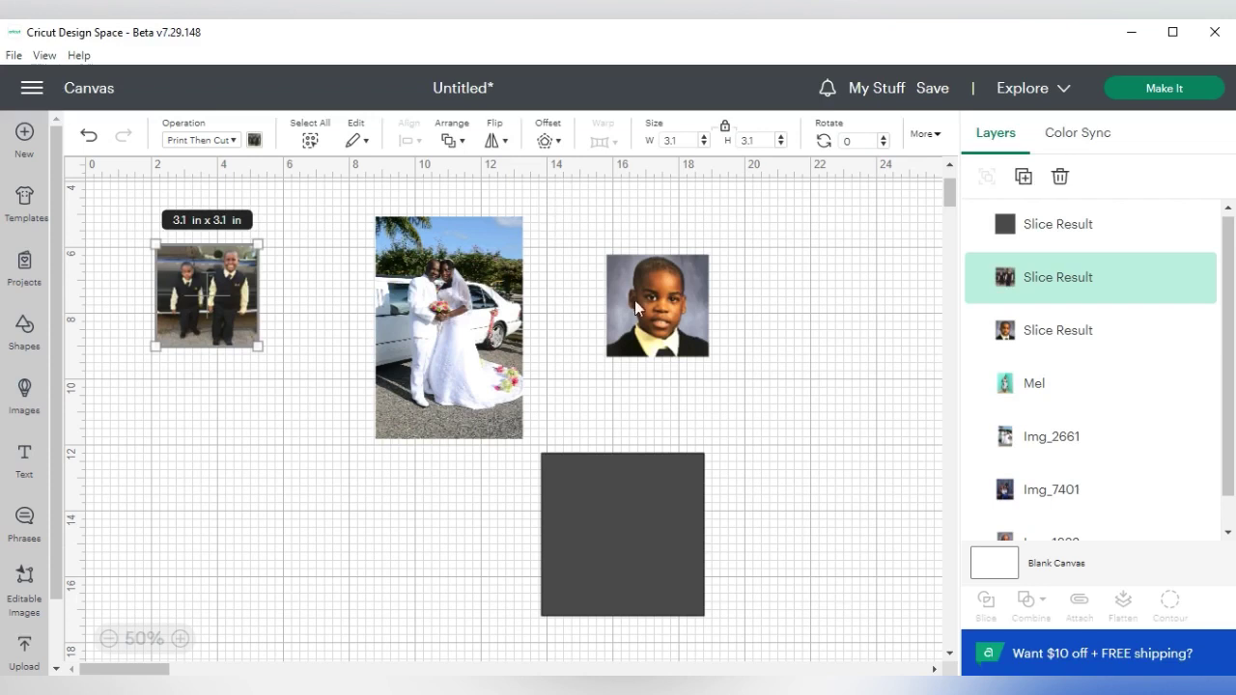
pyautogui.moveTo(636, 312); pyautogui.dragTo(158, 431)
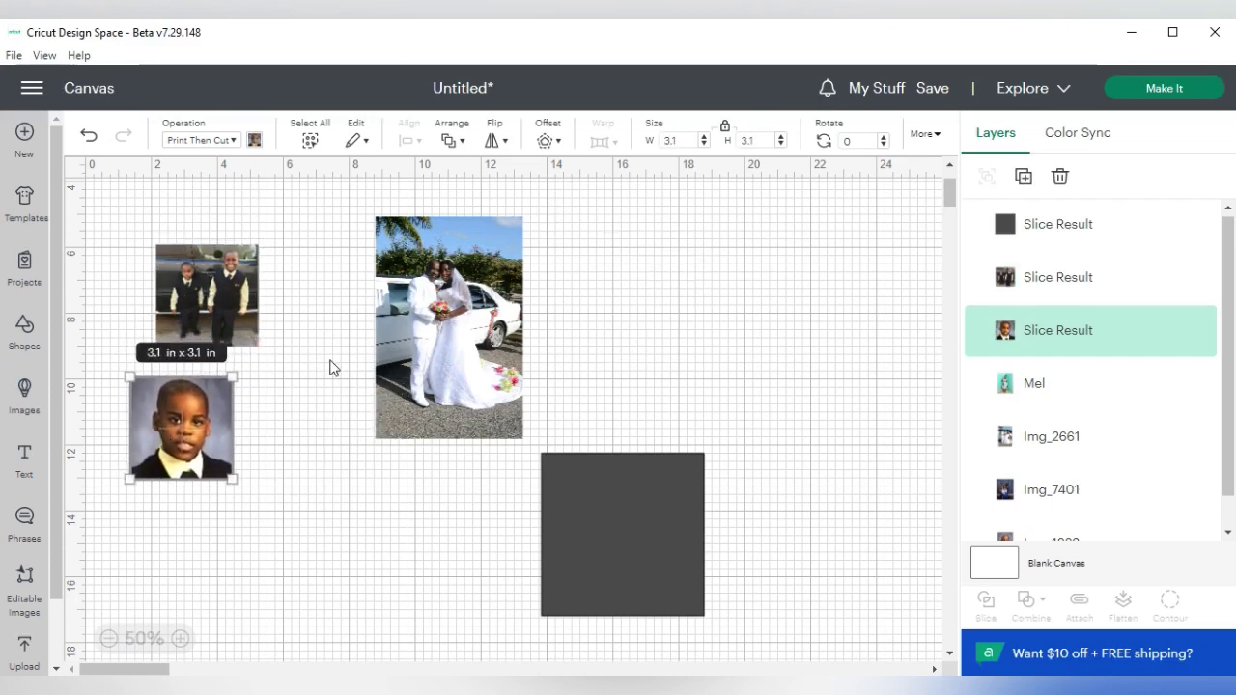
# Enlarge wedding photo Img_2661 proportionally from its corner
pyautogui.click(467, 335)
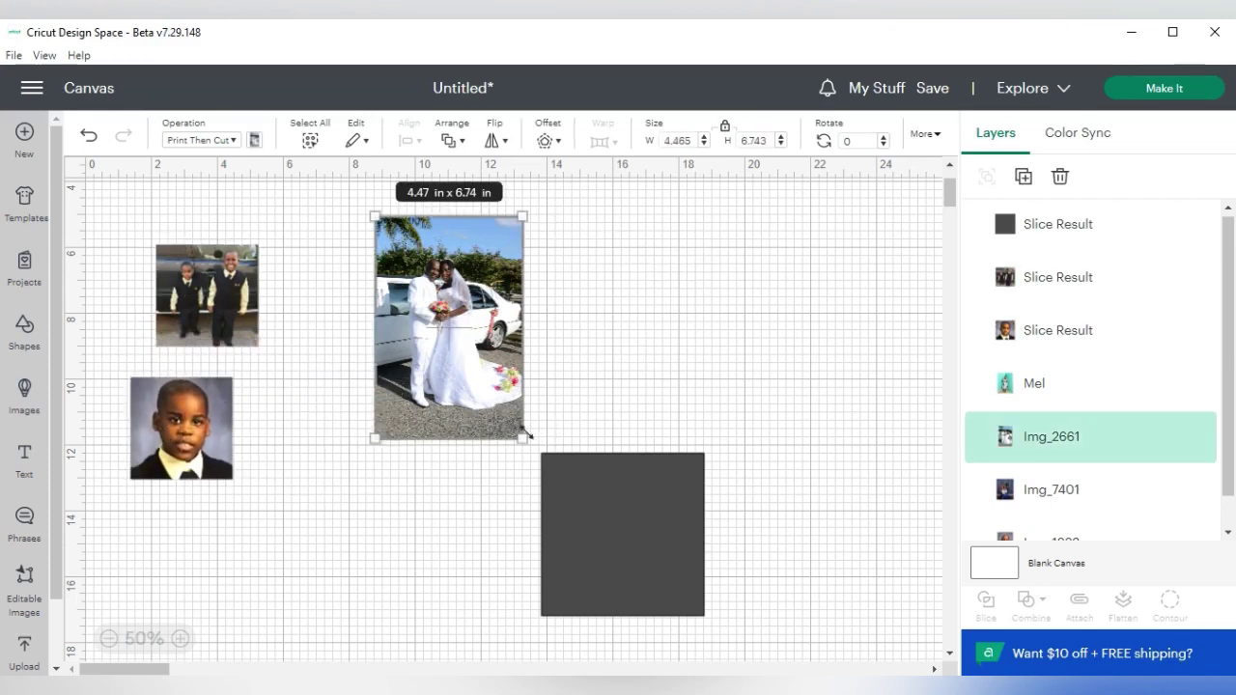
pyautogui.moveTo(523, 439); pyautogui.dragTo(560, 490)
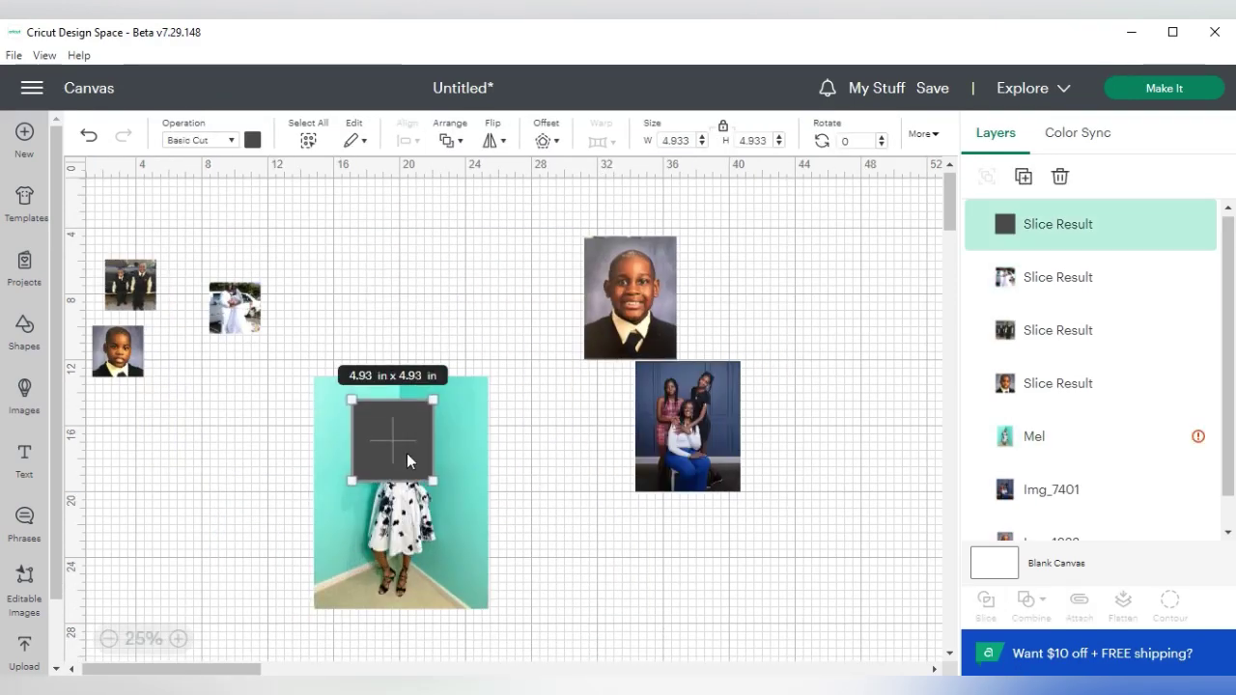
# Position the square over the woman in the teal-background photo and slice the photo with it
pyautogui.moveTo(406, 452); pyautogui.dragTo(427, 523)
pyautogui.keyDown('shift'); pyautogui.click(1058, 224); pyautogui.keyUp('shift')
pyautogui.click(985, 603)
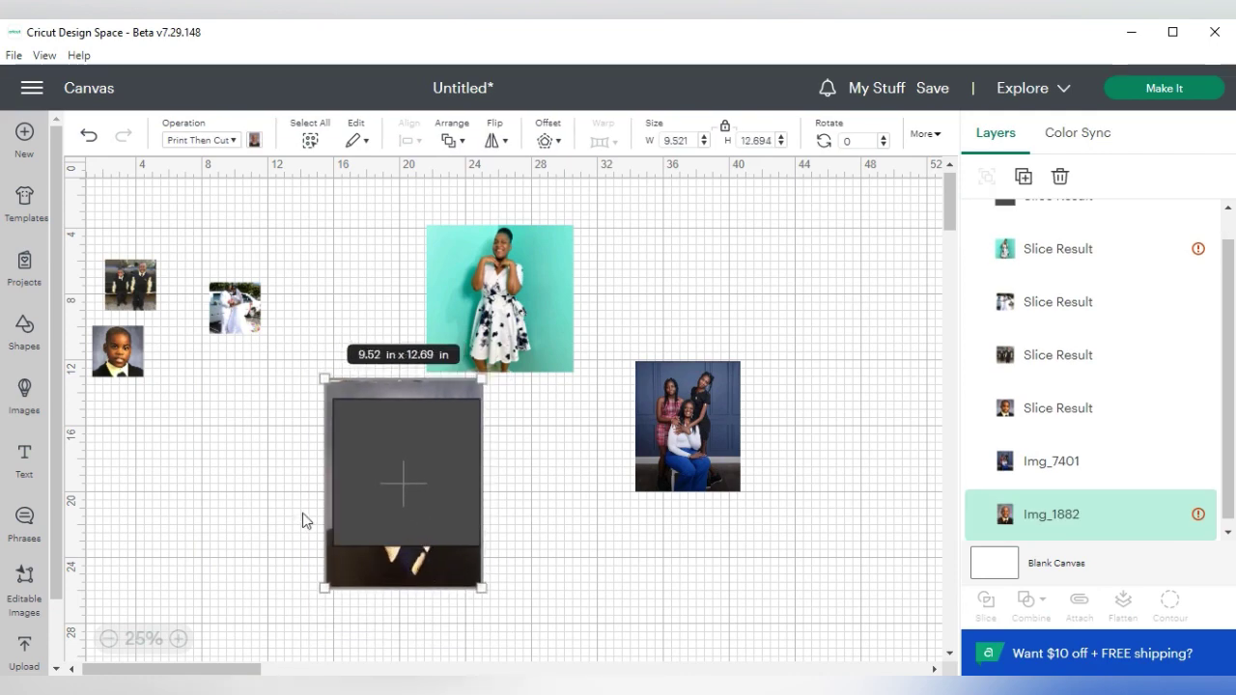
# Slice portrait Img_1882 with the square, and position group photo Img_7401 under the square and slice it too
pyautogui.keyDown('shift'); pyautogui.click(1058, 224); pyautogui.keyUp('shift')
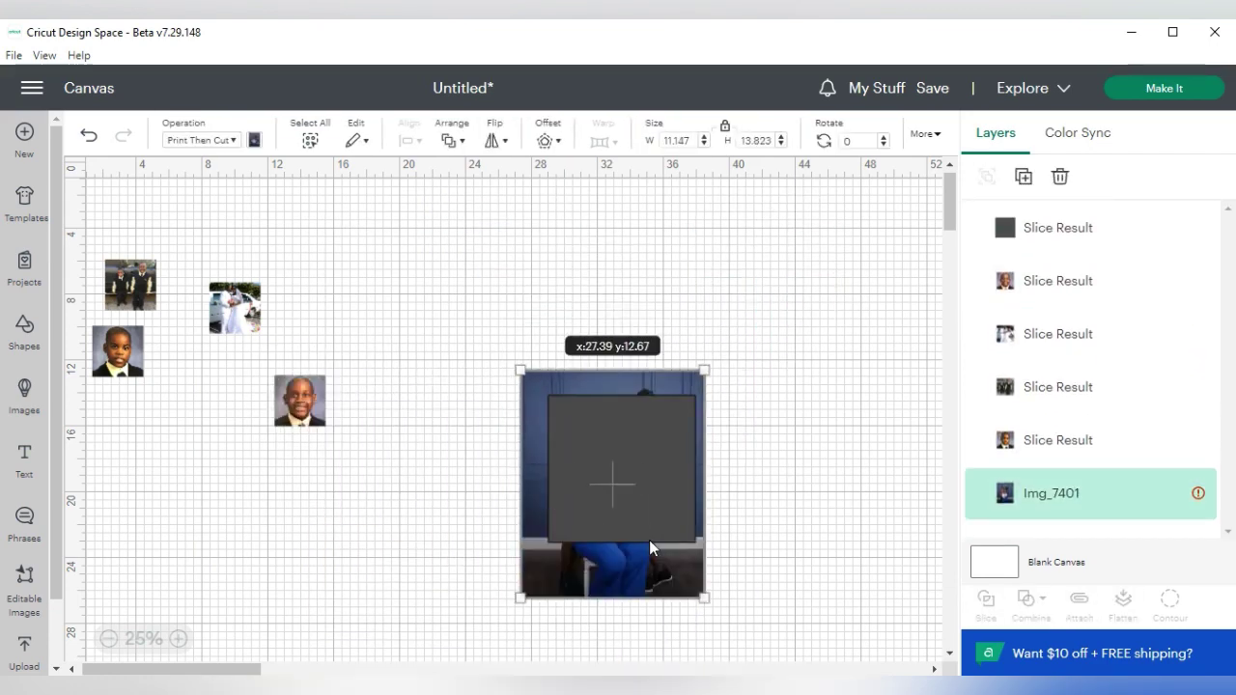
pyautogui.moveTo(649, 540); pyautogui.dragTo(672, 559)
pyautogui.keyDown('shift'); pyautogui.click(1058, 227); pyautogui.keyUp('shift')
pyautogui.click(985, 601)
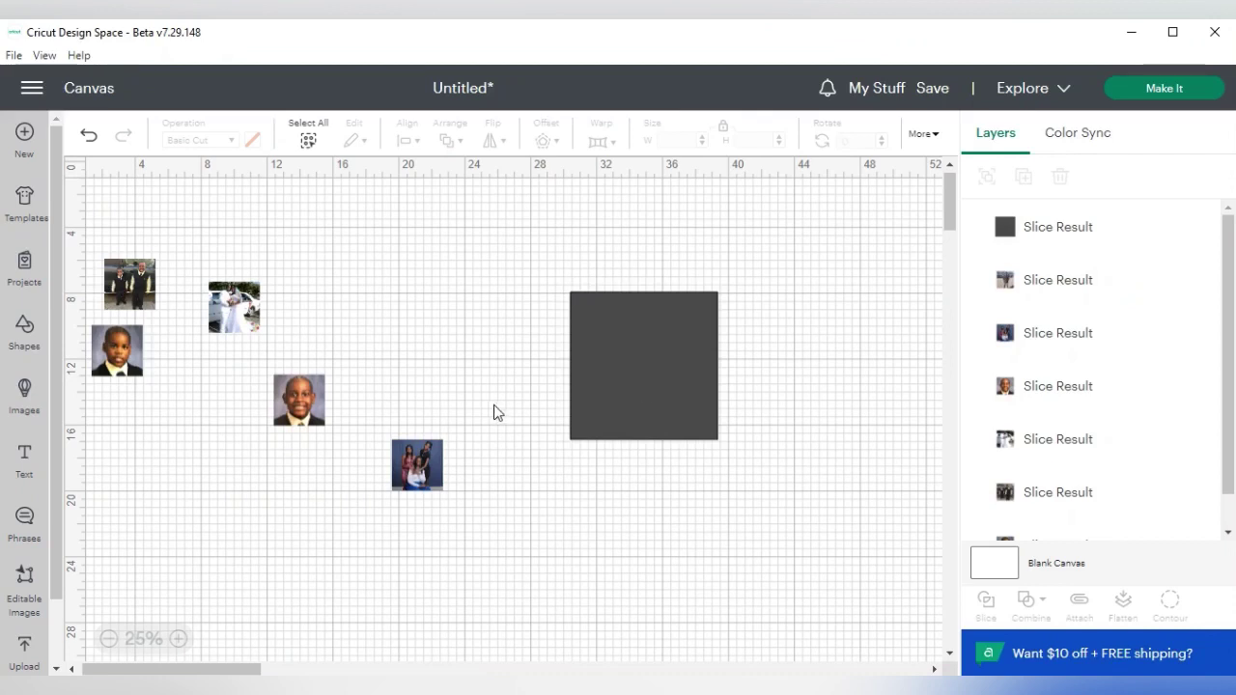
# Move the cropped wedding photo and the cropped photo of the three women to clear spots on the canvas
pyautogui.moveTo(243, 332); pyautogui.dragTo(343, 335)
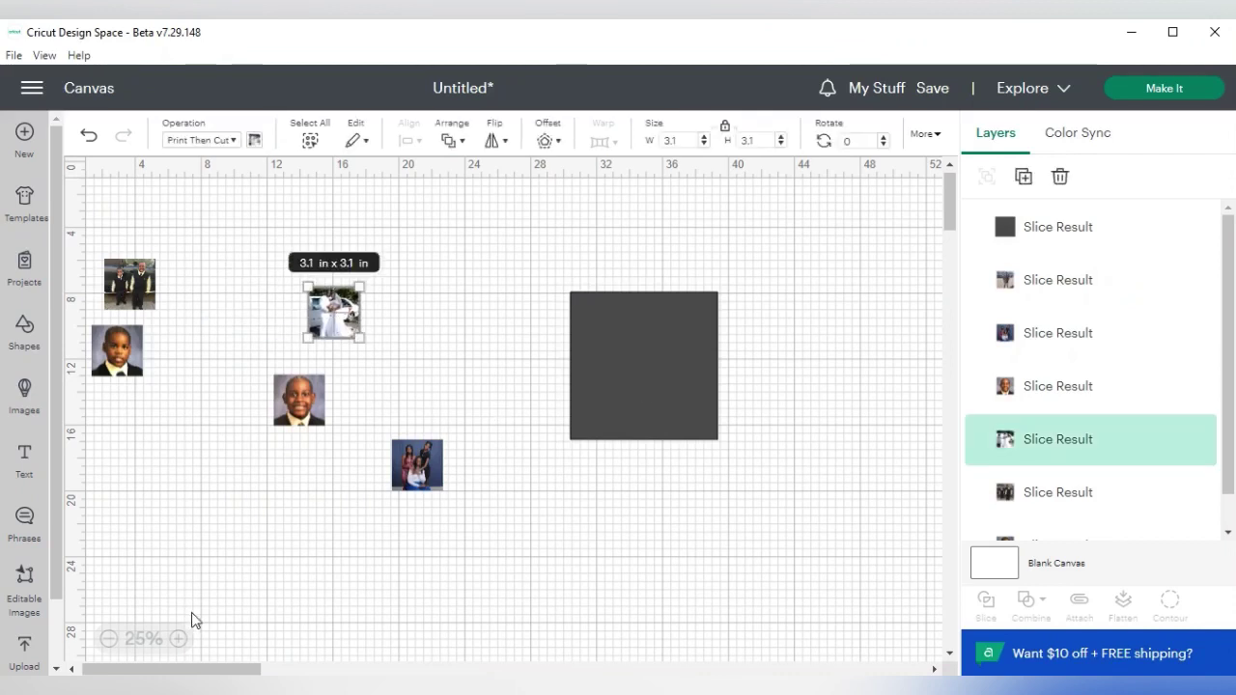
pyautogui.click(177, 640)
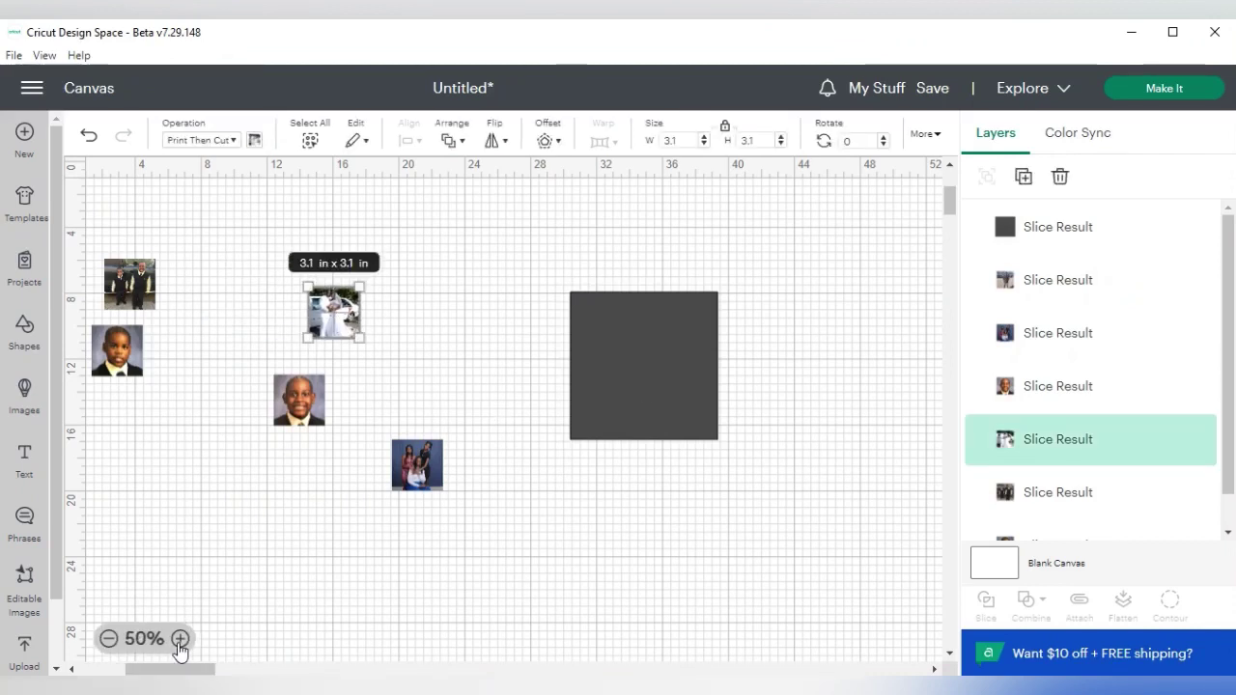
pyautogui.click(177, 641)
pyautogui.moveTo(232, 606); pyautogui.dragTo(425, 396)
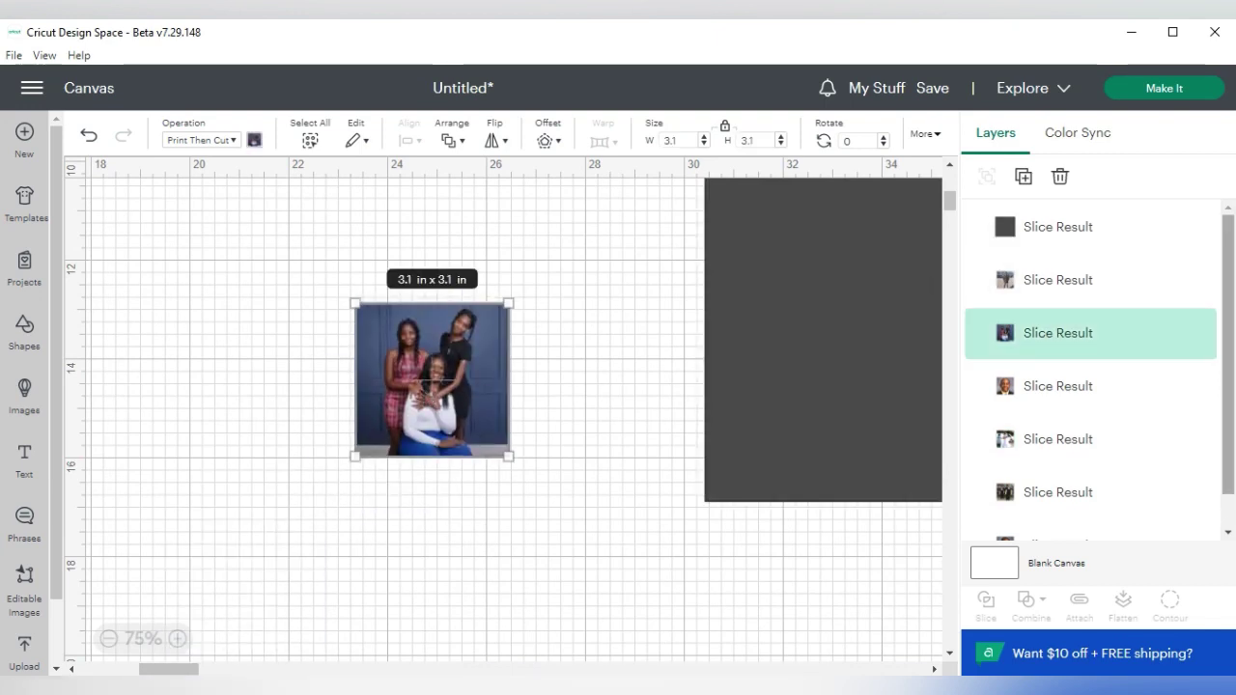
# Hide the leftover square and check the cropped photos' layout on the first print-then-cut mat
pyautogui.click(1198, 227)
pyautogui.click(702, 424)
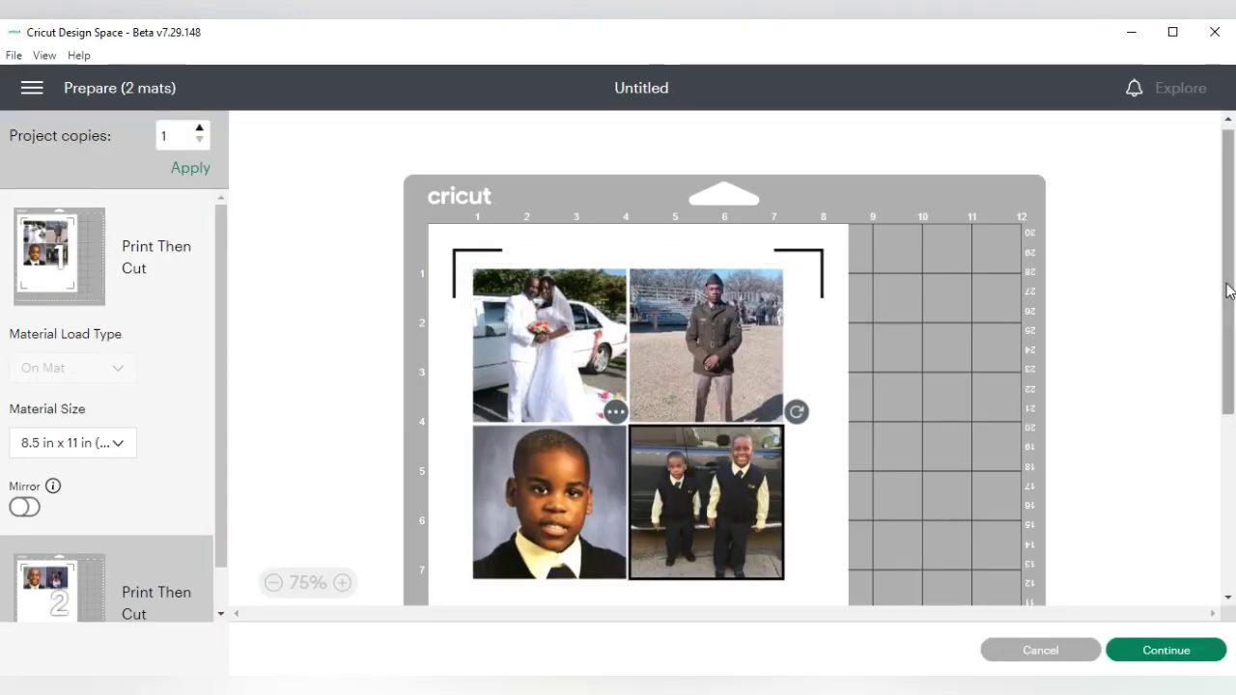
pyautogui.moveTo(1227, 284); pyautogui.dragTo(1214, 429)
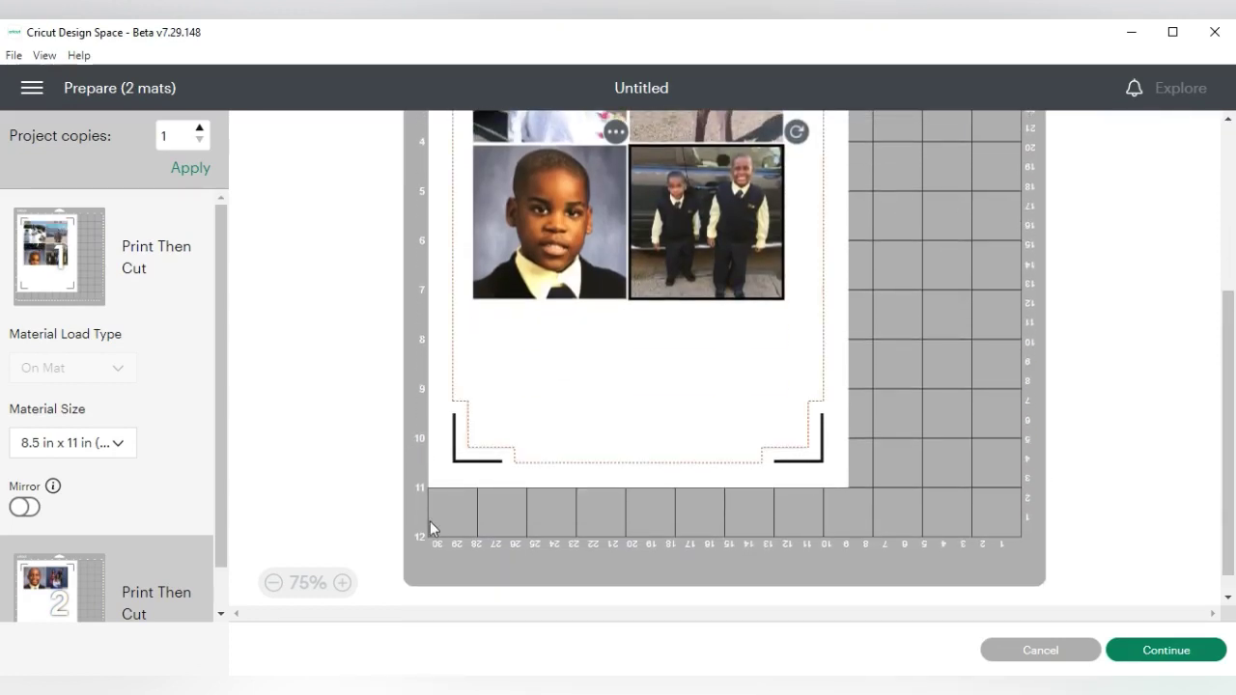
# Turn on Mirror for both print-then-cut mats
pyautogui.click(24, 509)
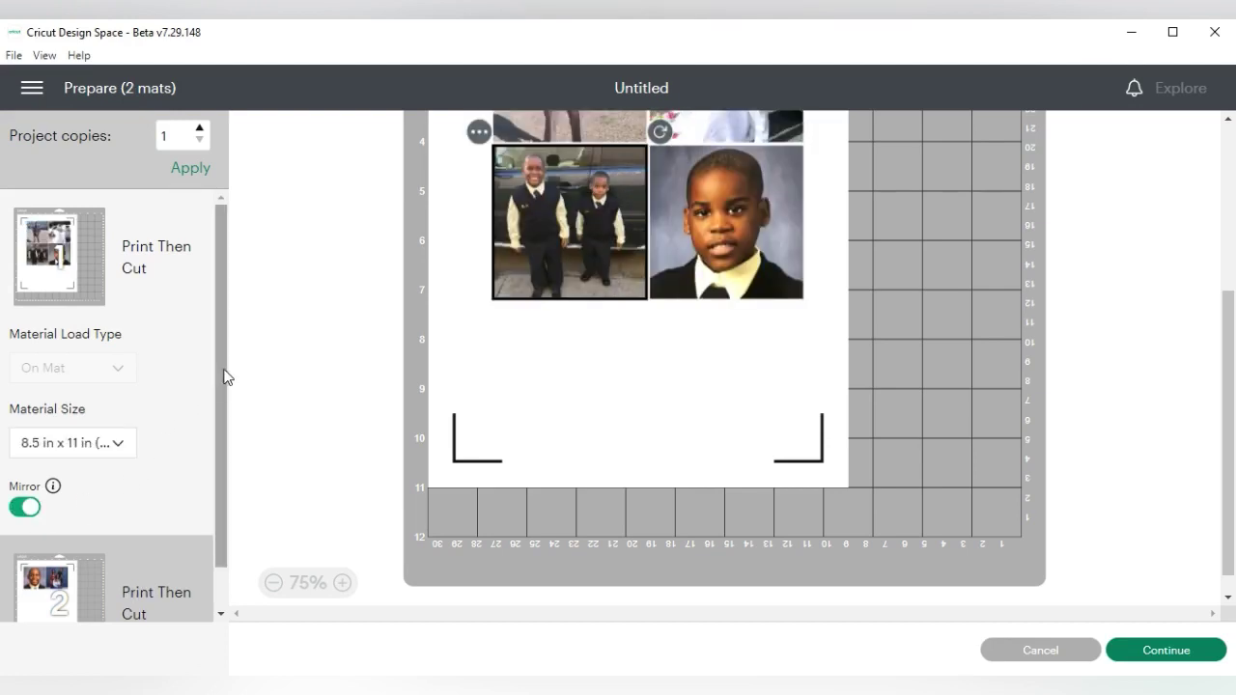
pyautogui.moveTo(223, 378); pyautogui.dragTo(215, 434)
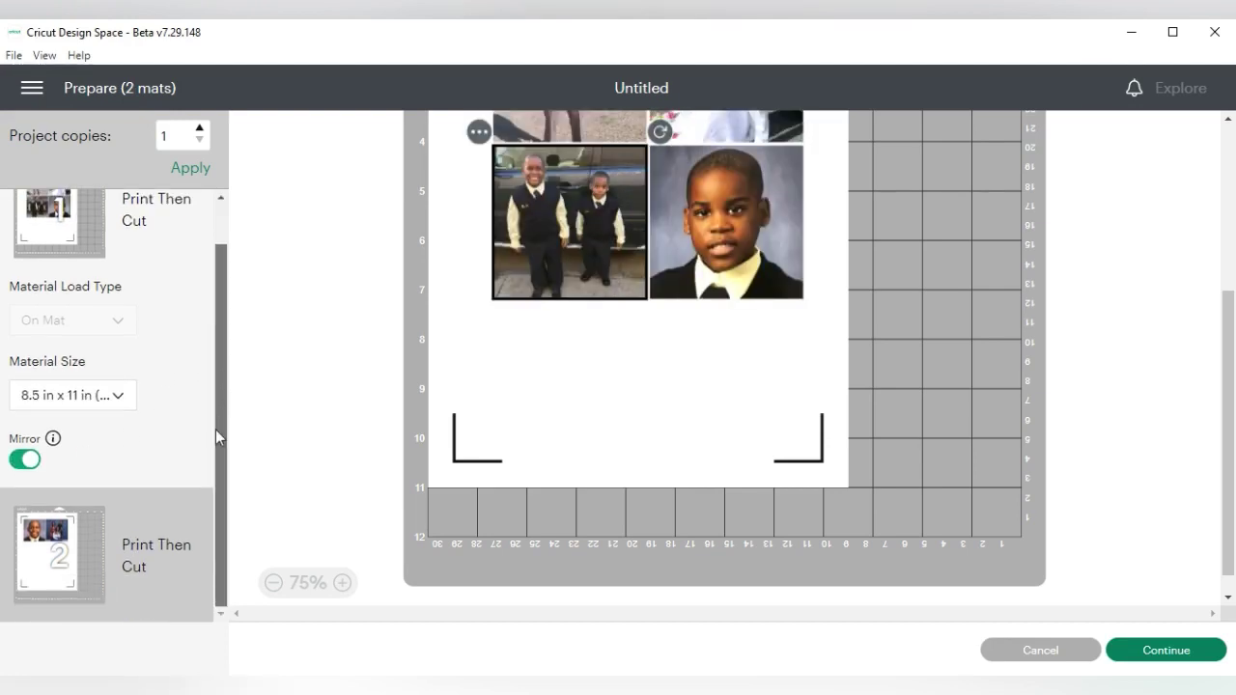
pyautogui.click(120, 544)
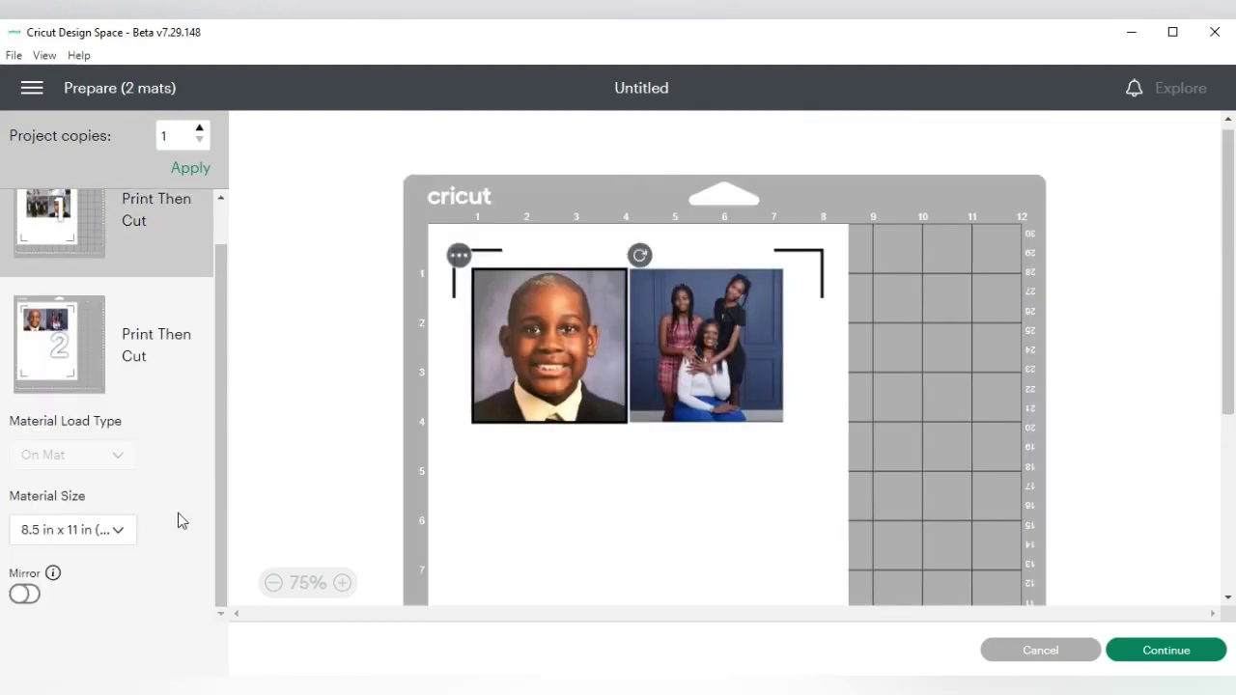
pyautogui.click(21, 597)
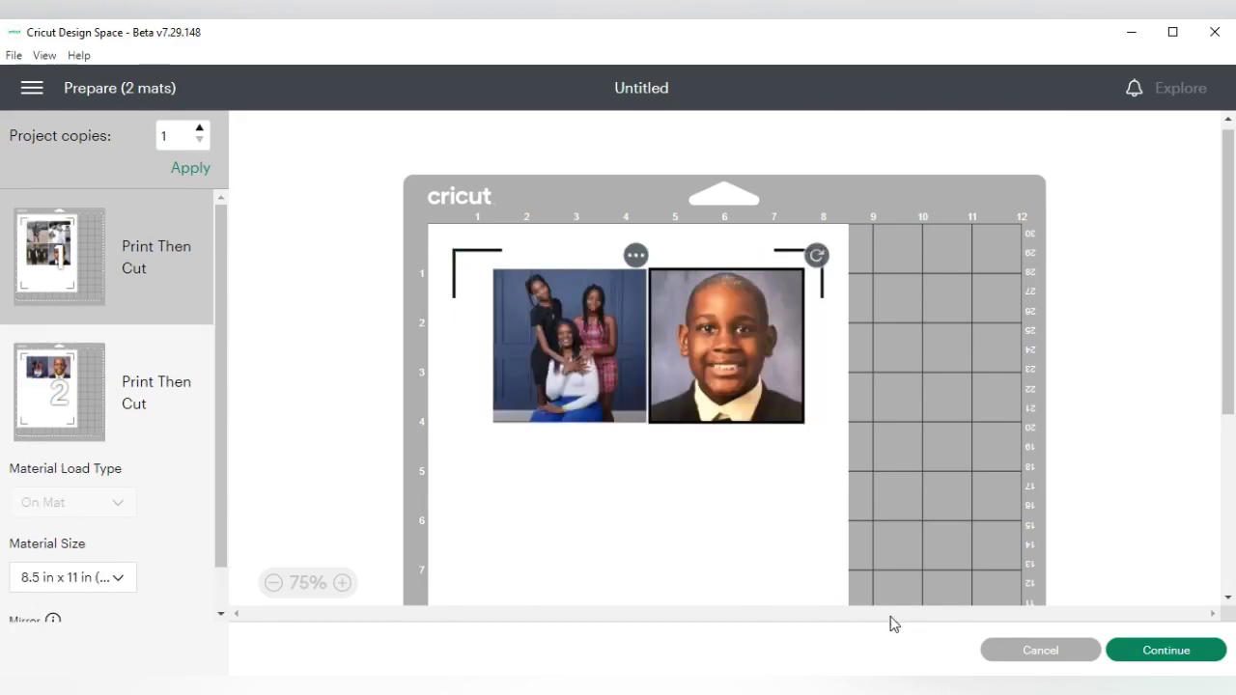
# Send the second mat to the ET-2800 Series(Network) printer with the system dialog enabled
pyautogui.click(1131, 652)
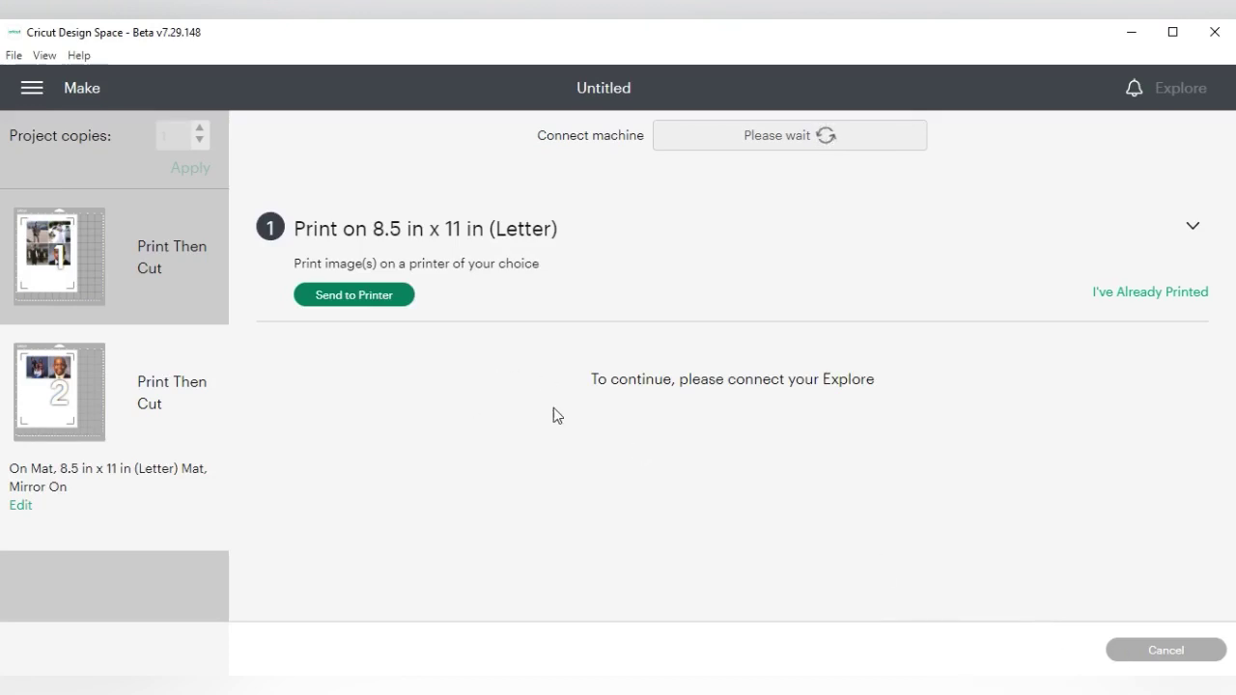
pyautogui.click(348, 306)
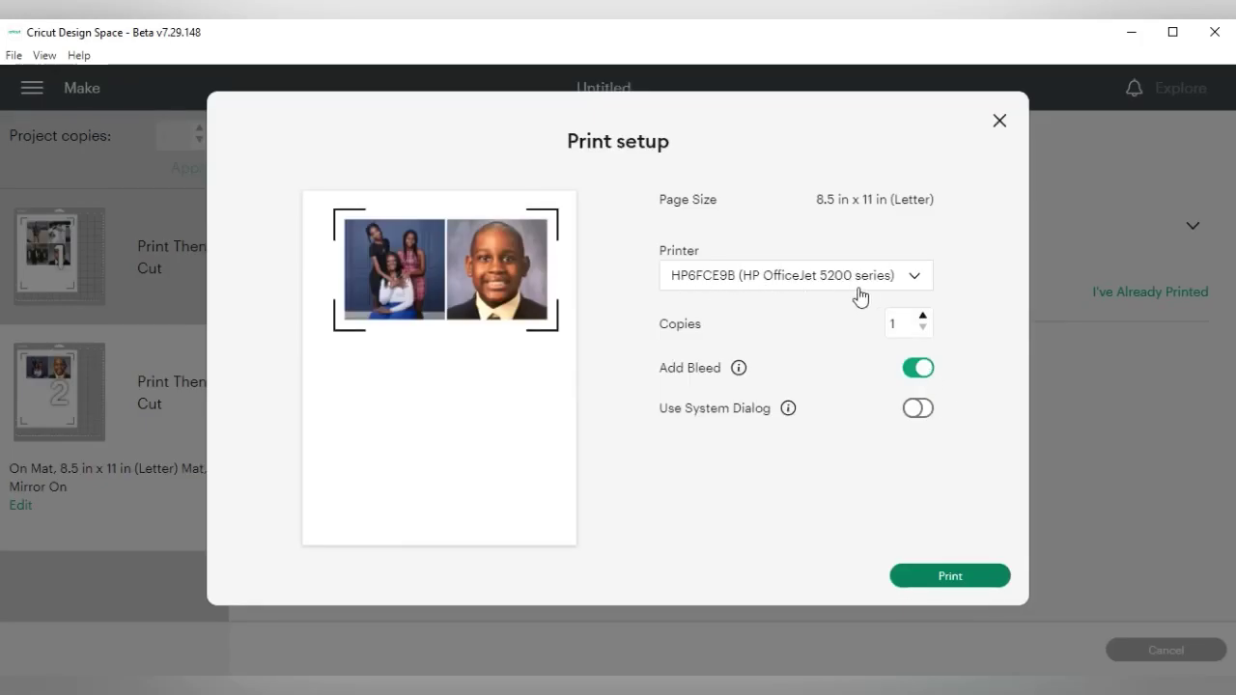
pyautogui.click(874, 288)
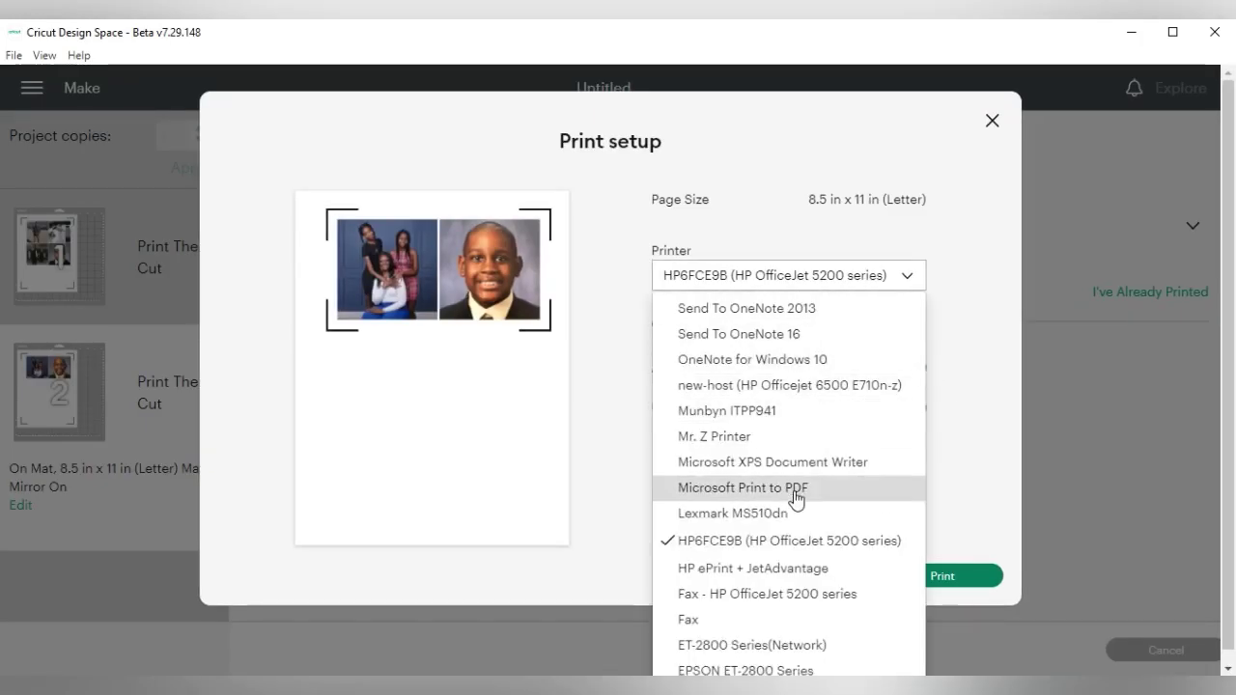
pyautogui.click(780, 653)
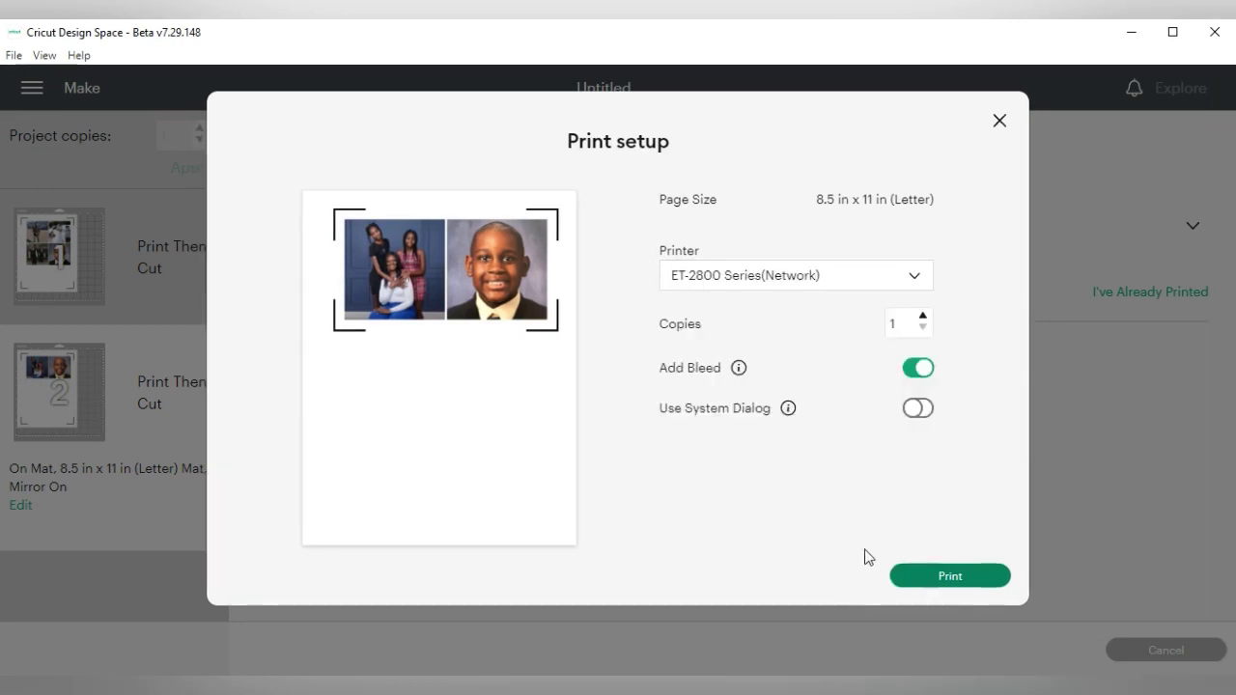
pyautogui.click(916, 409)
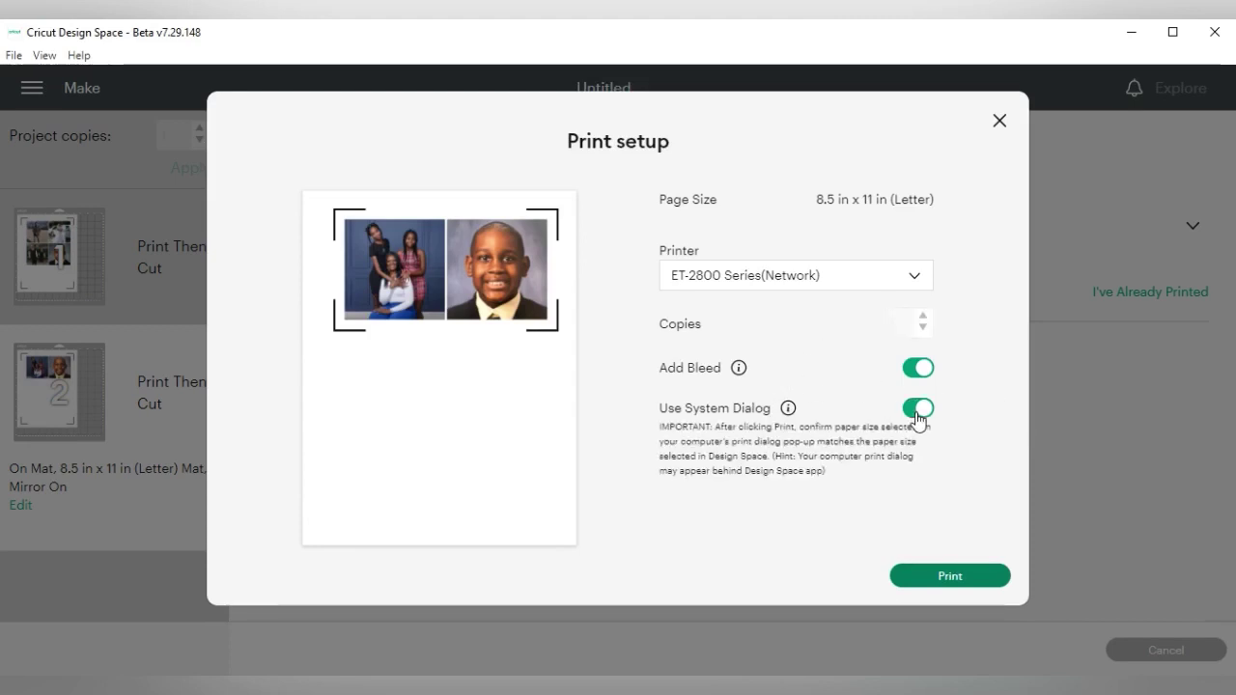
pyautogui.click(931, 577)
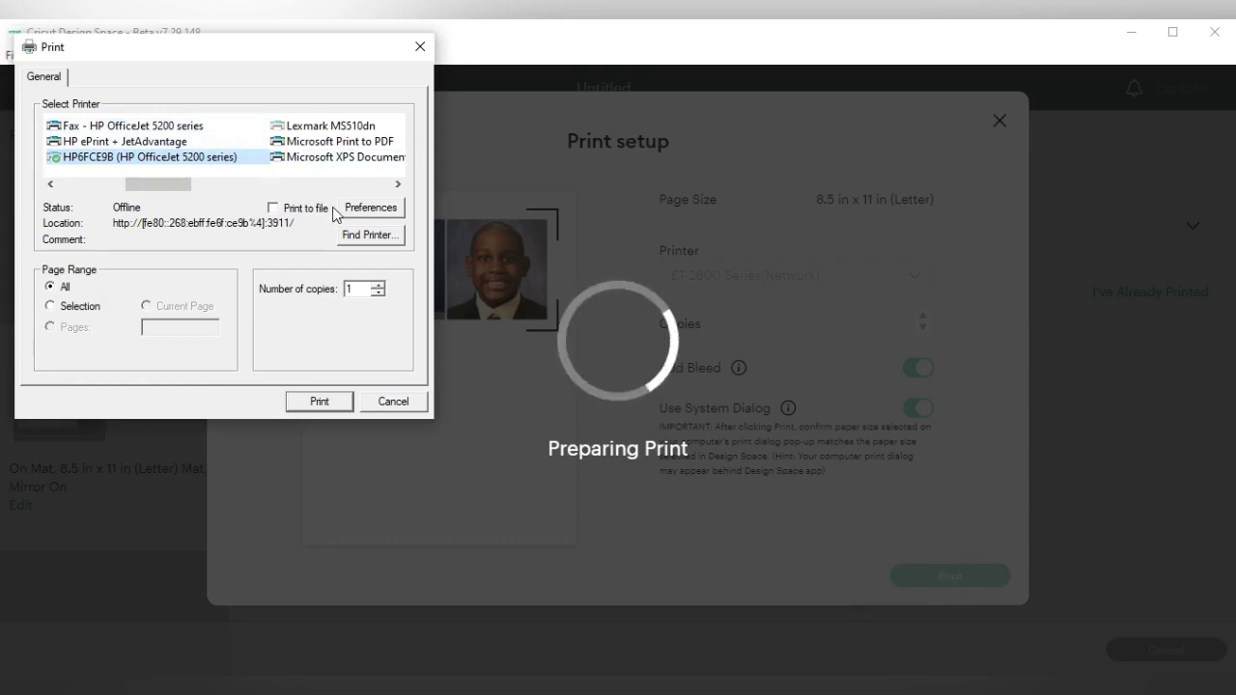
# Choose the ET-2800 Series(Network) printer in the system print dialog and apply the Sub test 1 preset with portrait orientation
pyautogui.moveTo(181, 184); pyautogui.dragTo(64, 206)
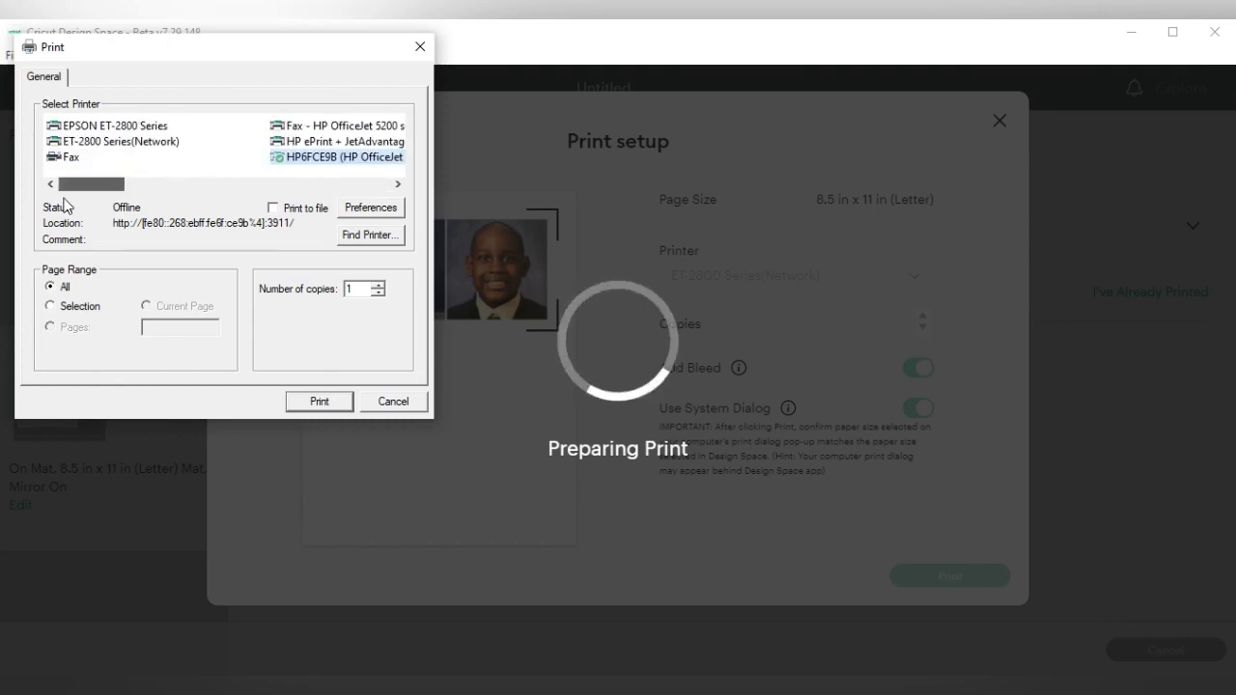
pyautogui.click(111, 142)
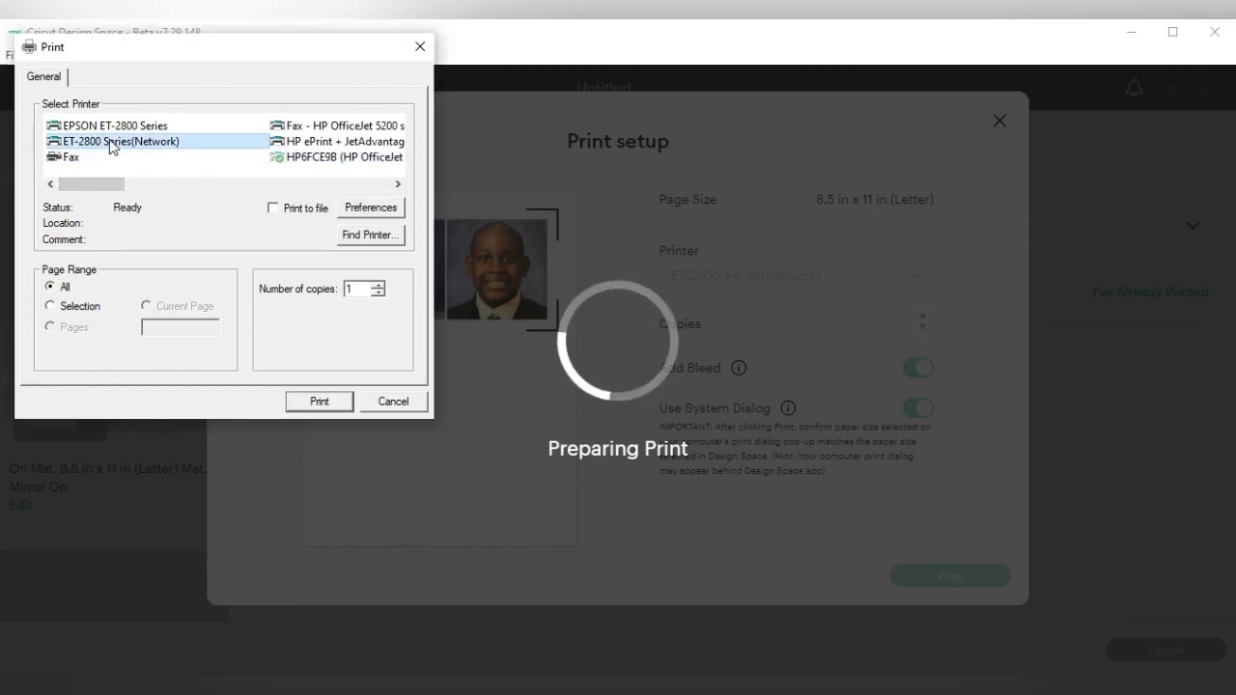
pyautogui.click(381, 212)
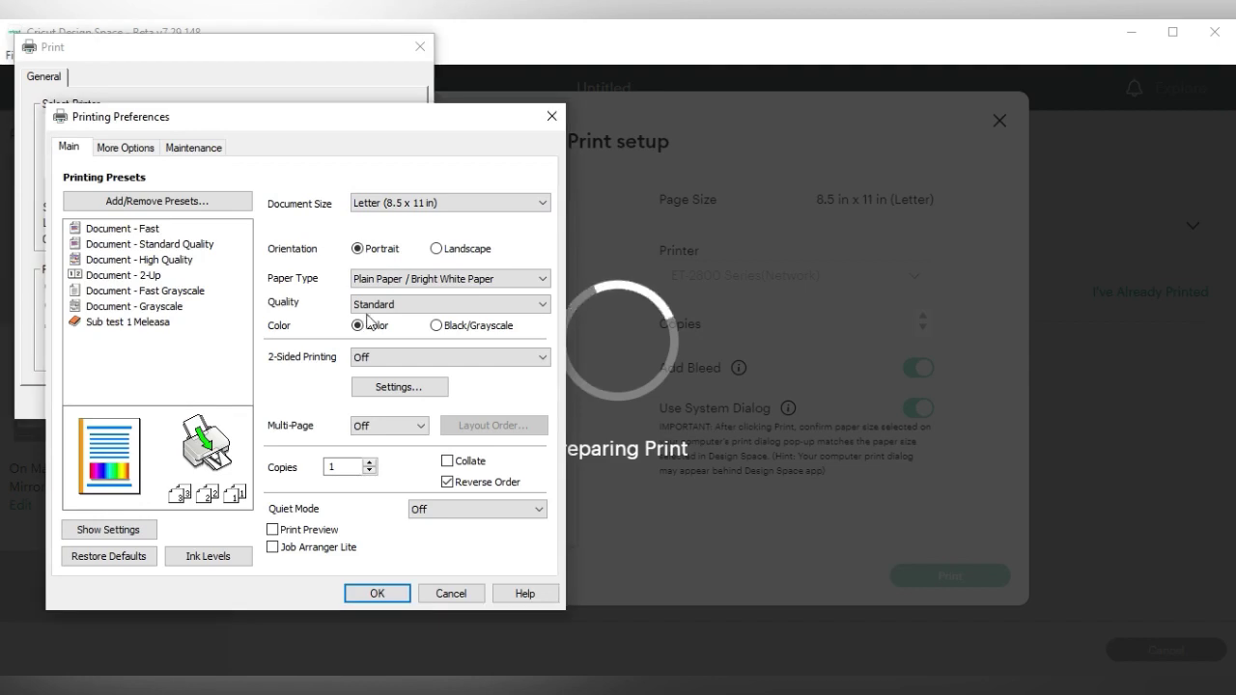
pyautogui.click(145, 324)
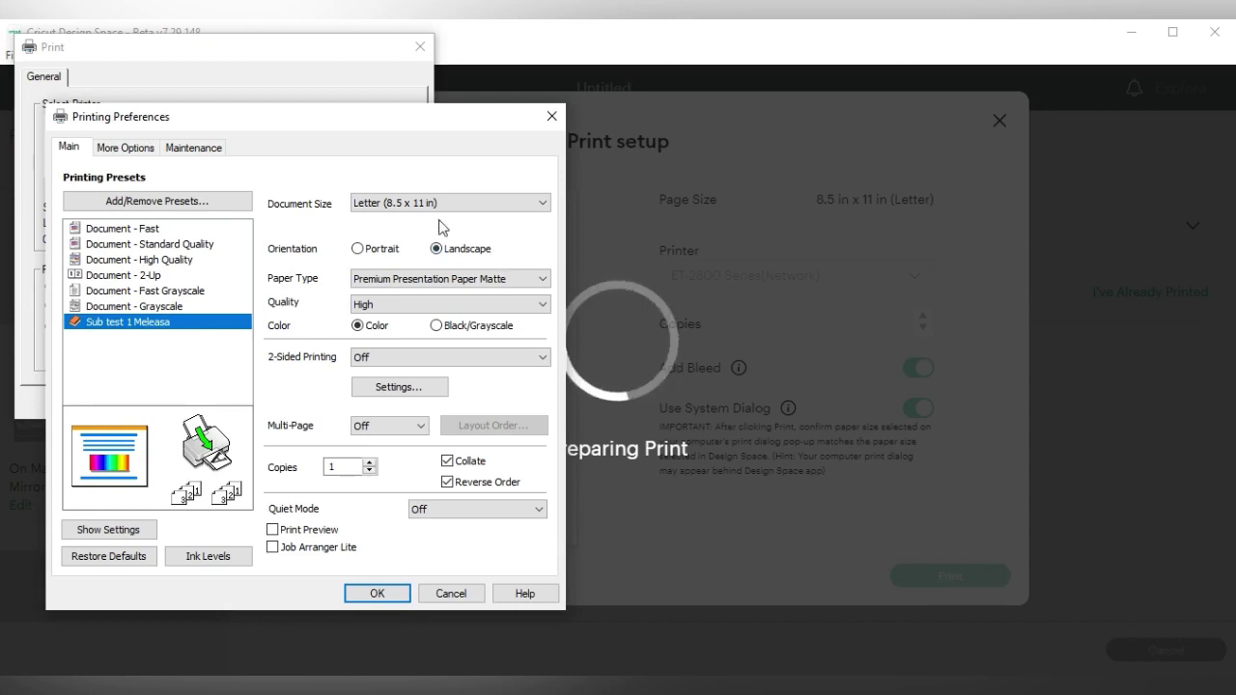
pyautogui.click(357, 249)
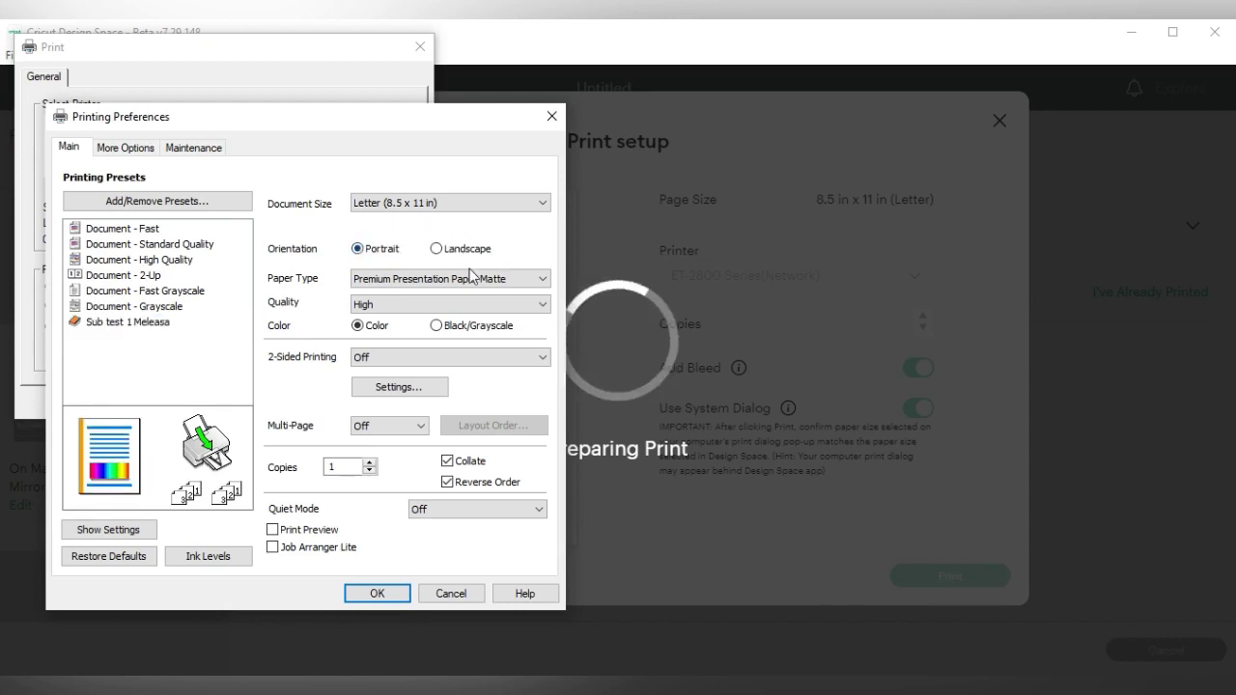